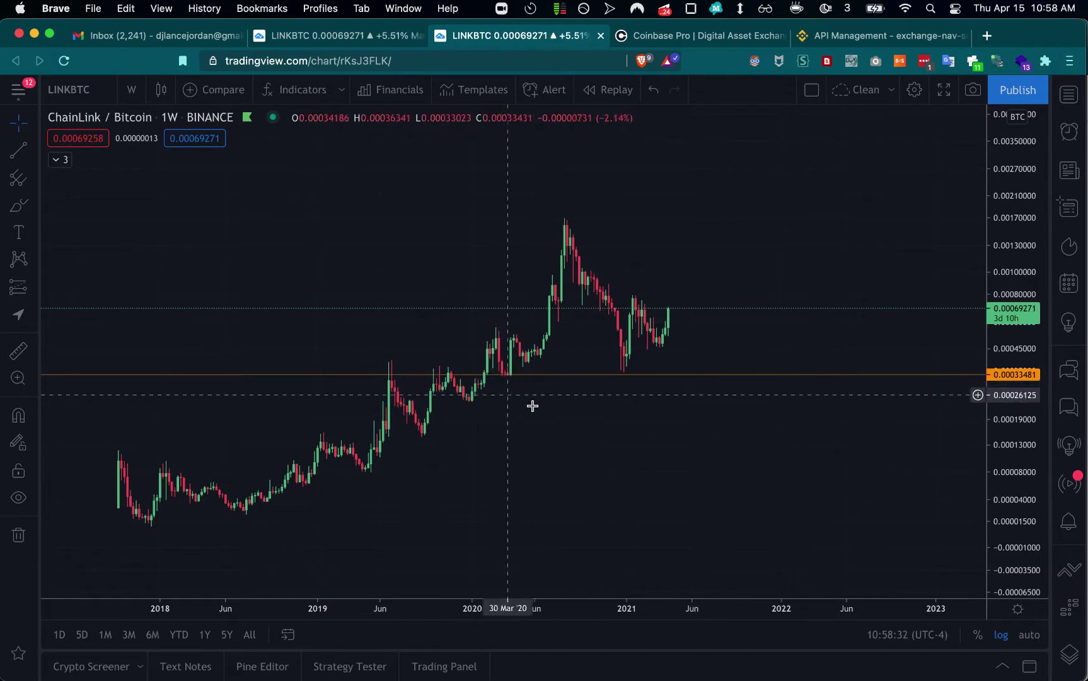
Pick the Horizontal Line tool from the left toolbar's line tools flyout.
left_click(513, 374)
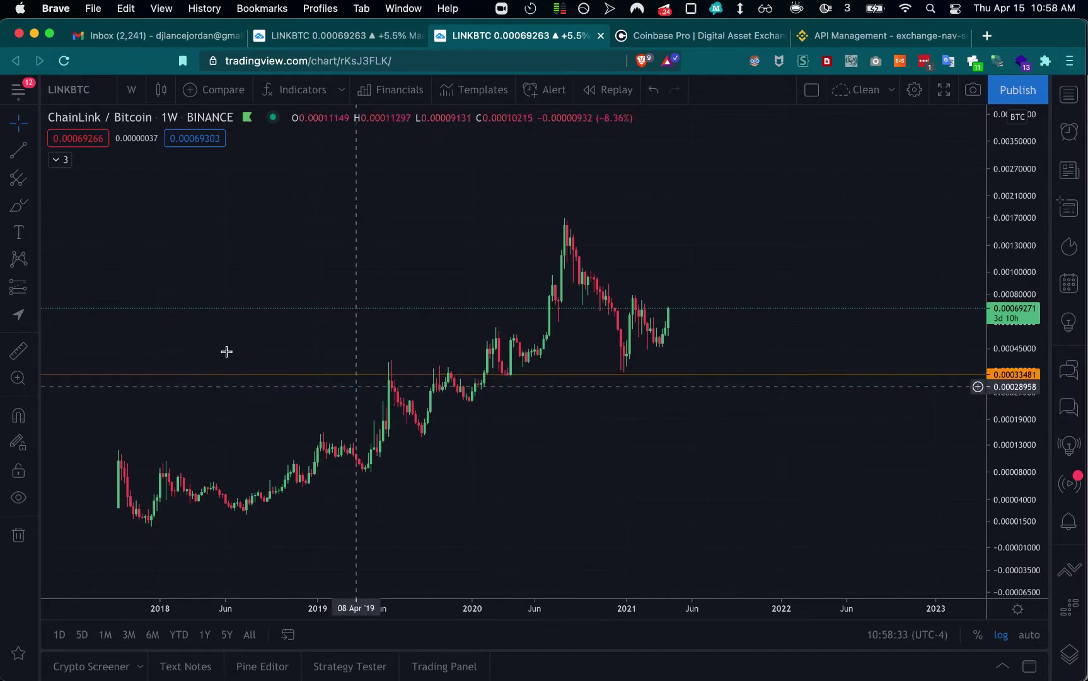
left_click(16, 158)
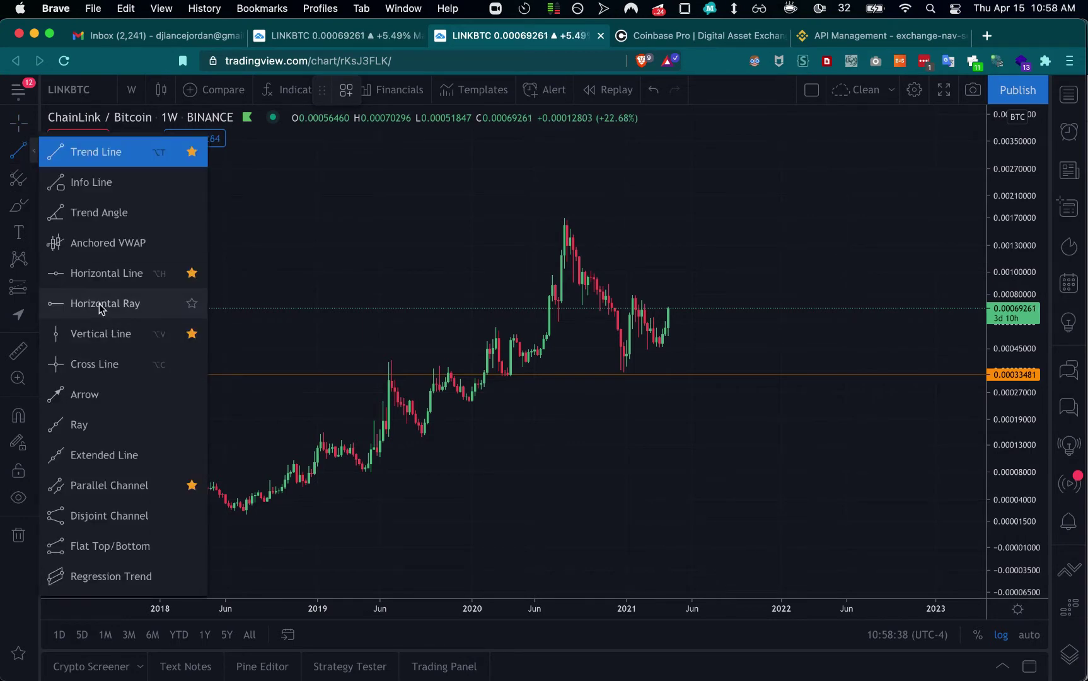
left_click(97, 278)
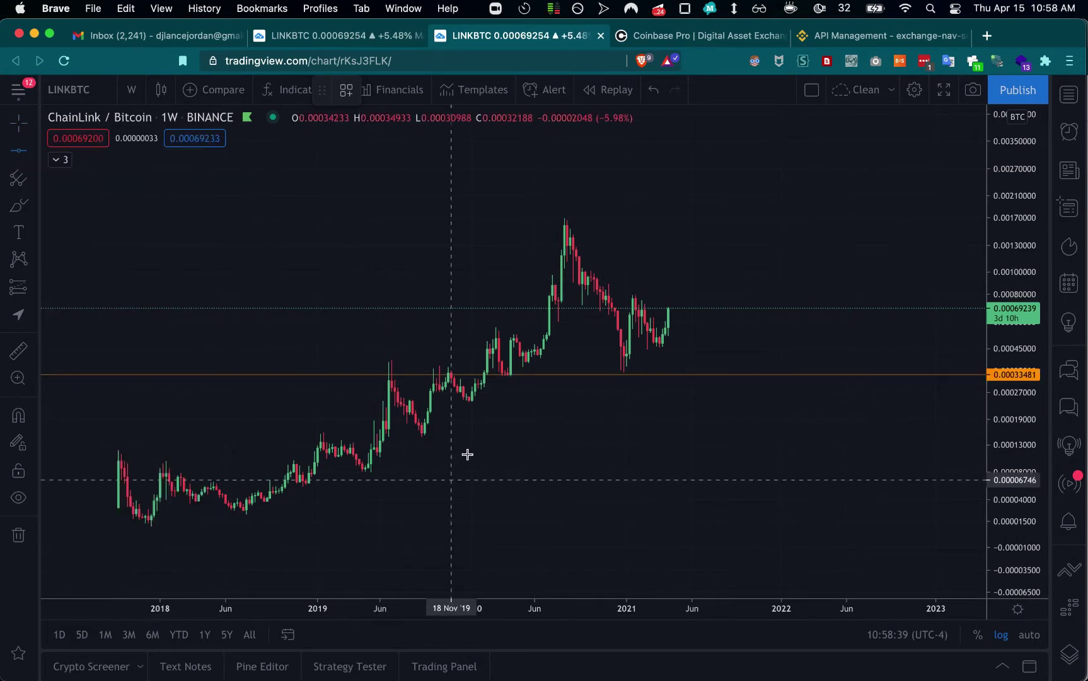
Place a horizontal line at 0.00033781, just above the orange level, and open its settings.
left_click(515, 375)
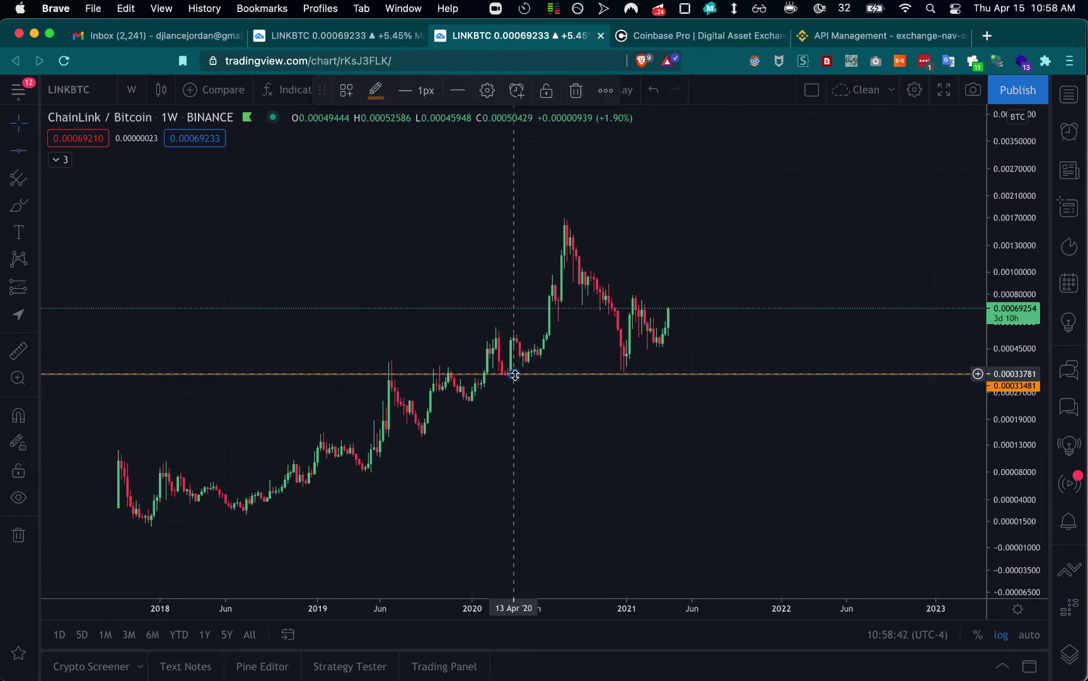
double_click(514, 375)
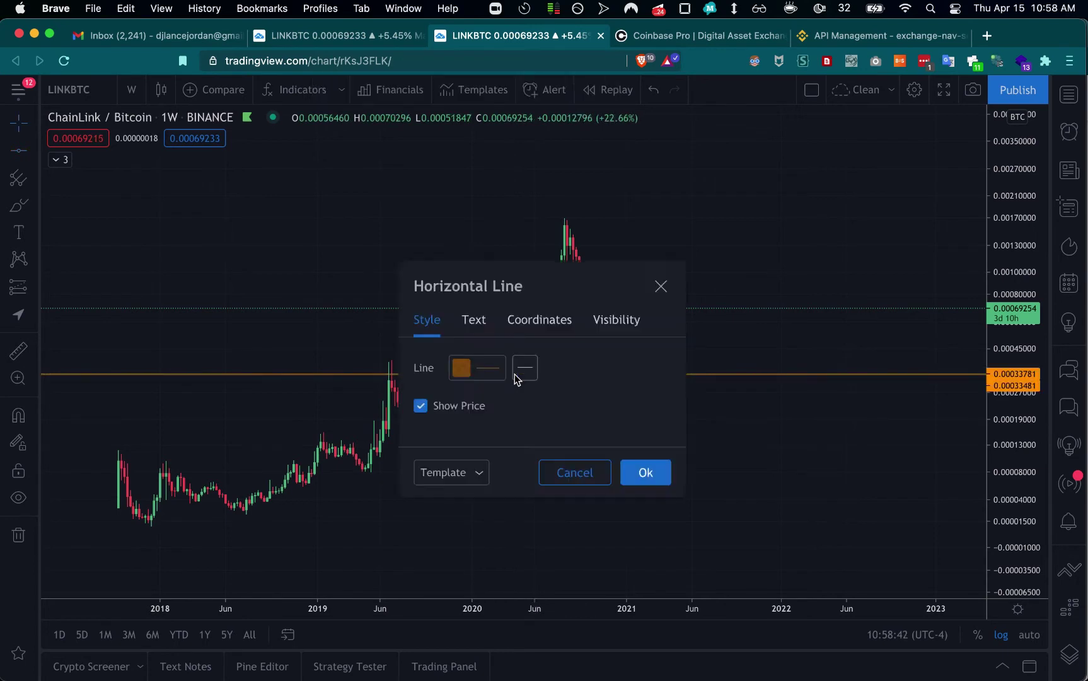
left_click(480, 470)
left_click(532, 432)
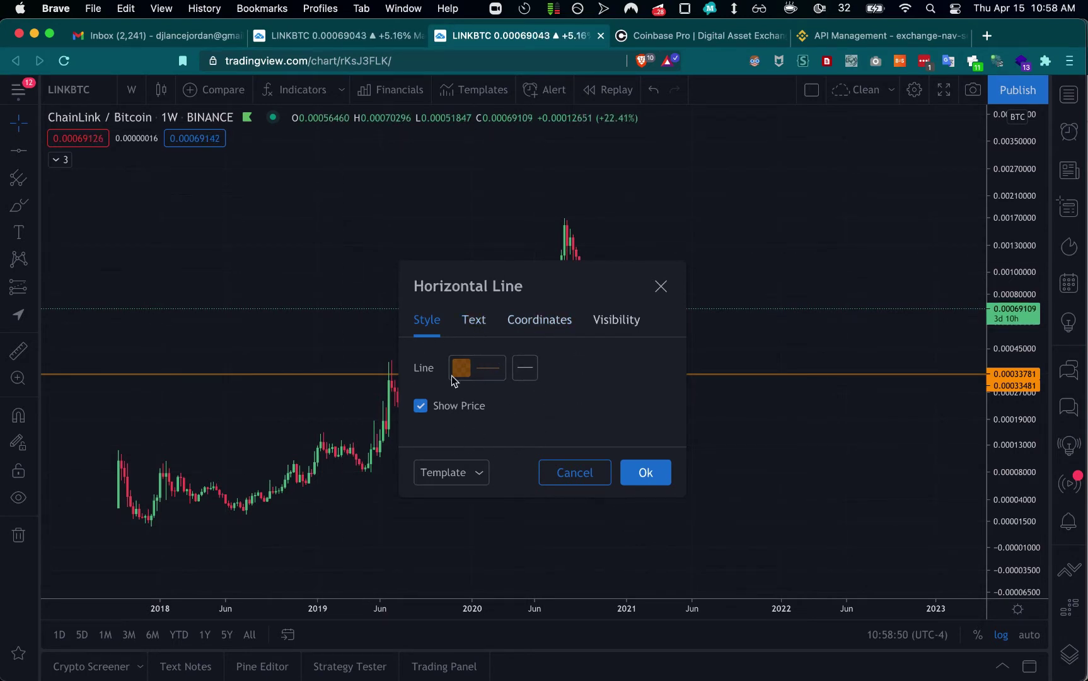
Set the line's colour opacity to 50% in the Style settings.
left_click(474, 320)
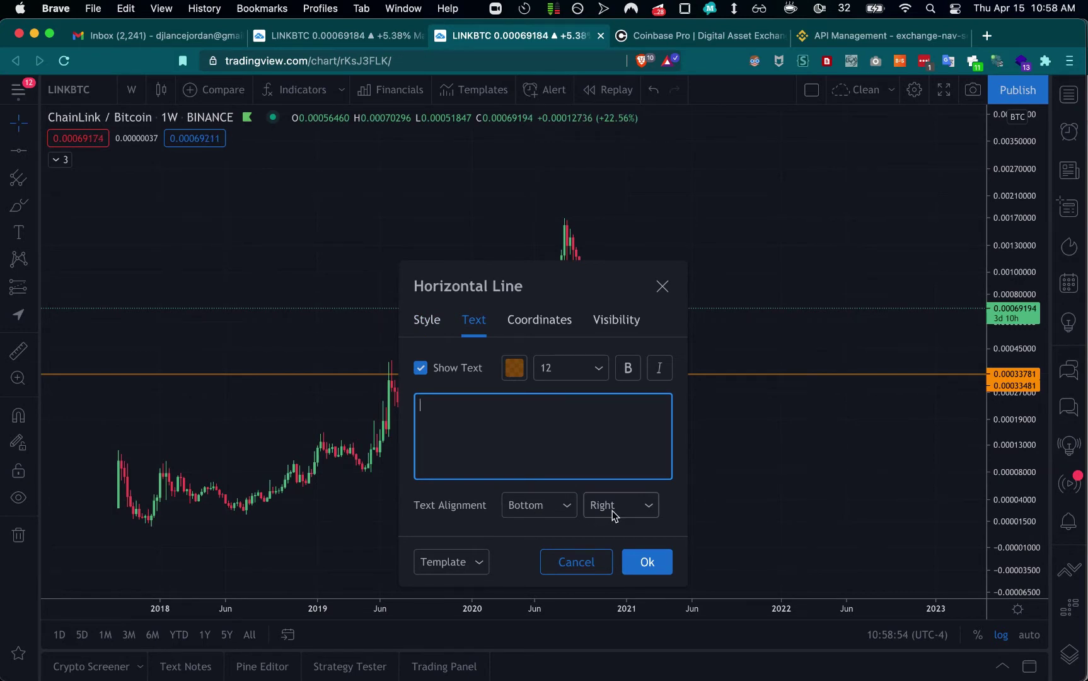
left_click(515, 368)
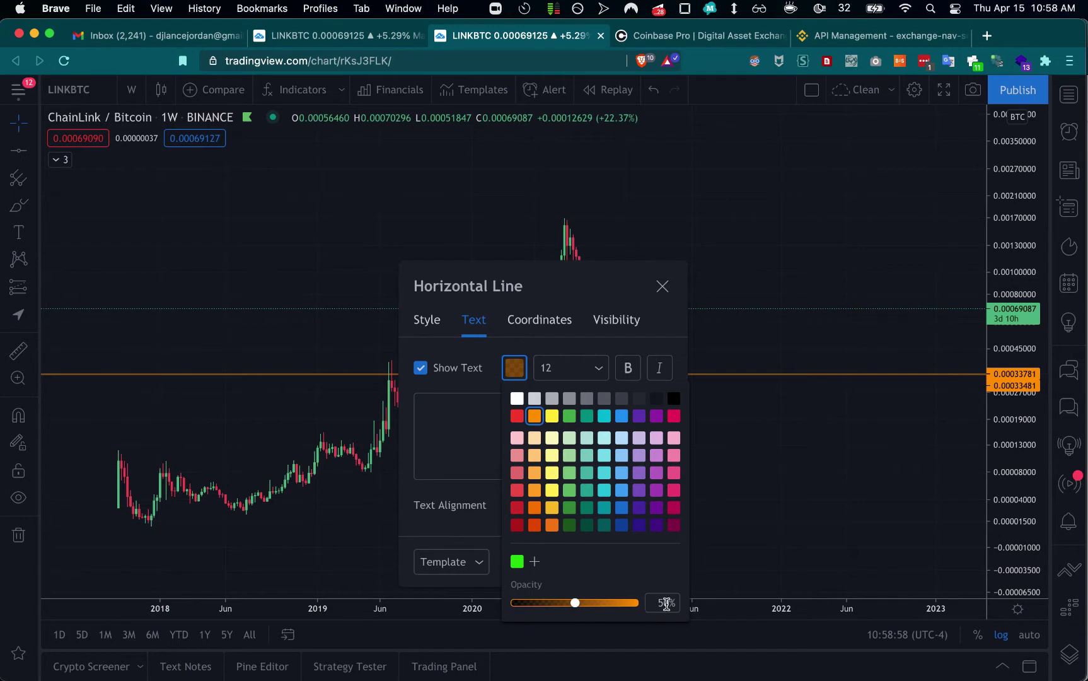
left_click(435, 321)
left_click(422, 319)
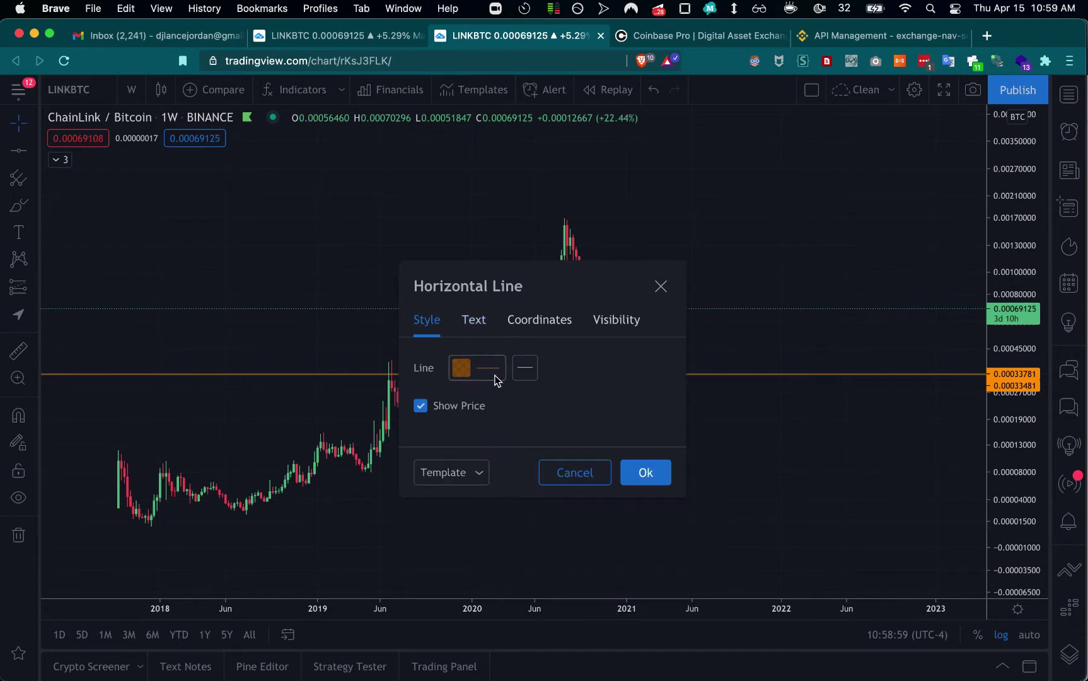
left_click(462, 369)
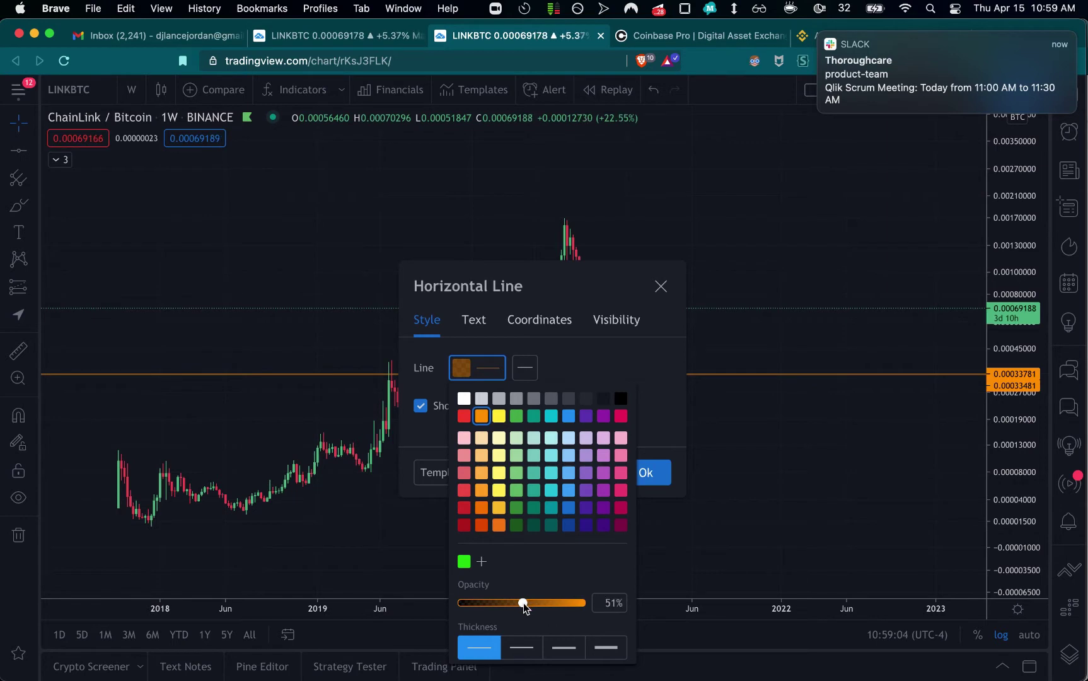
left_click_drag(524, 607, 522, 606)
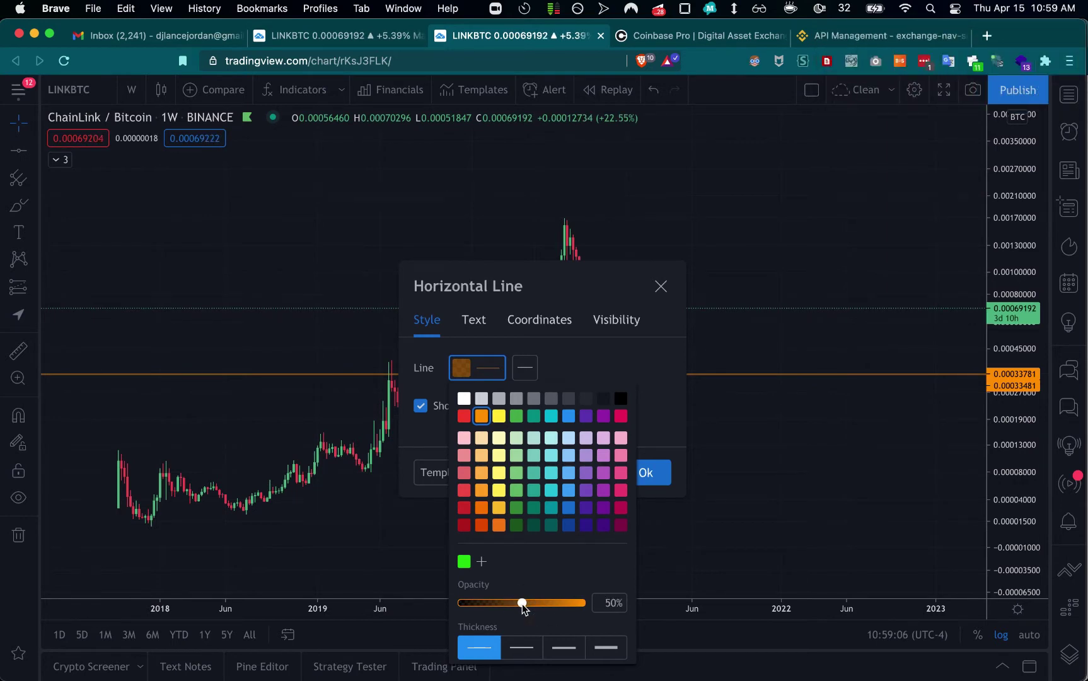
left_click(593, 359)
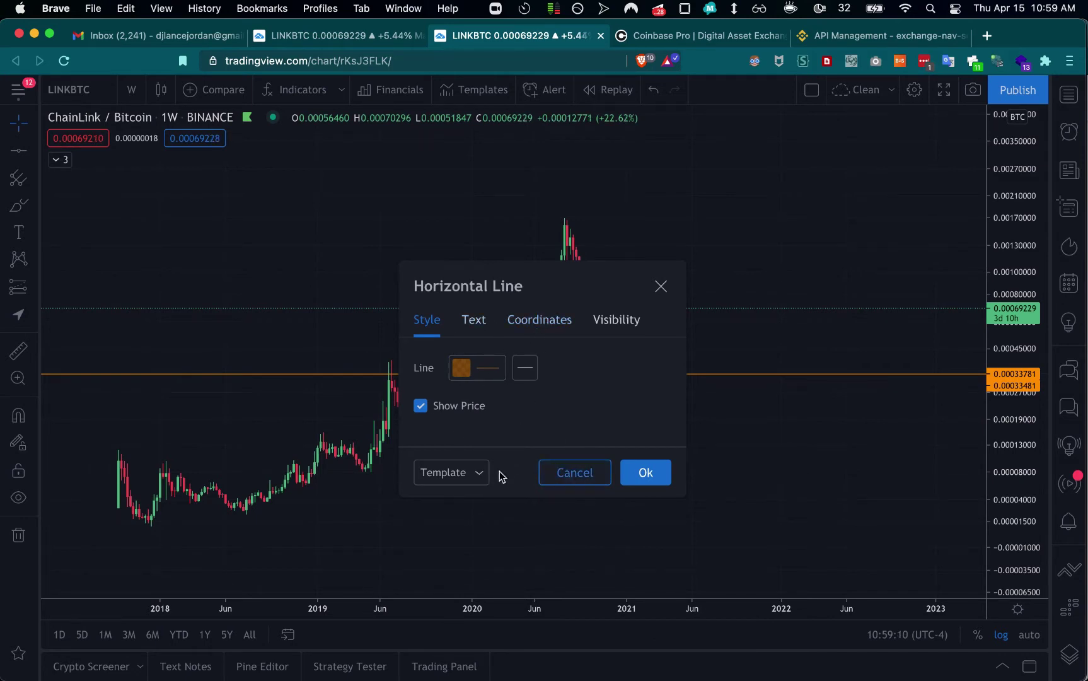
Label the line 'key level' in the Text settings and confirm with Ok.
left_click(480, 474)
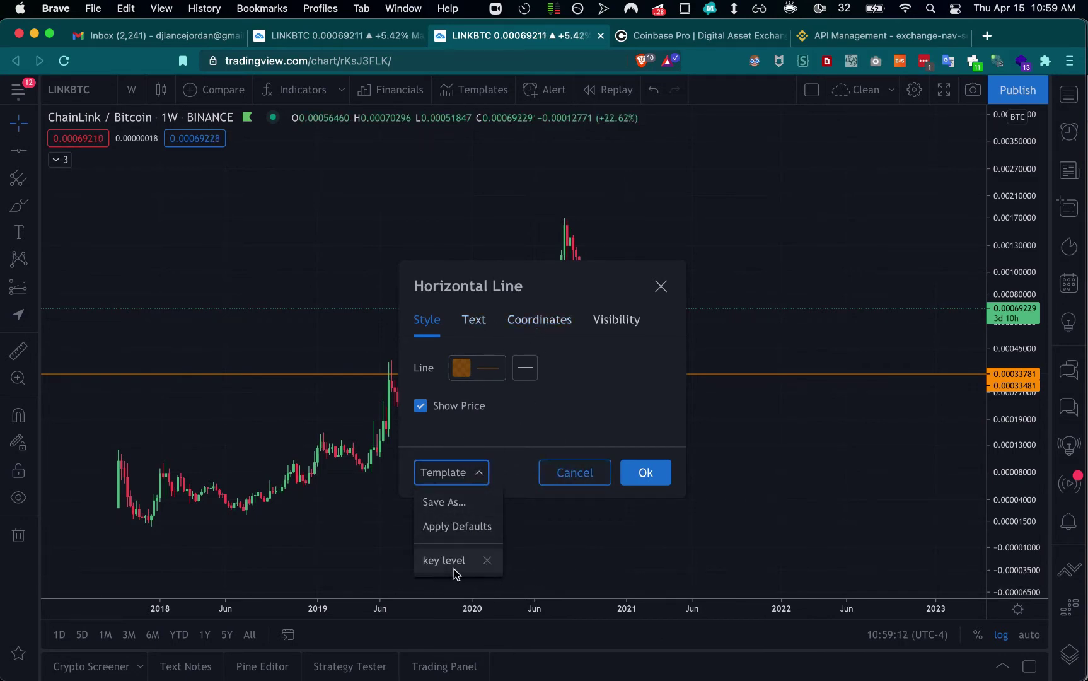
left_click(478, 325)
left_click(477, 322)
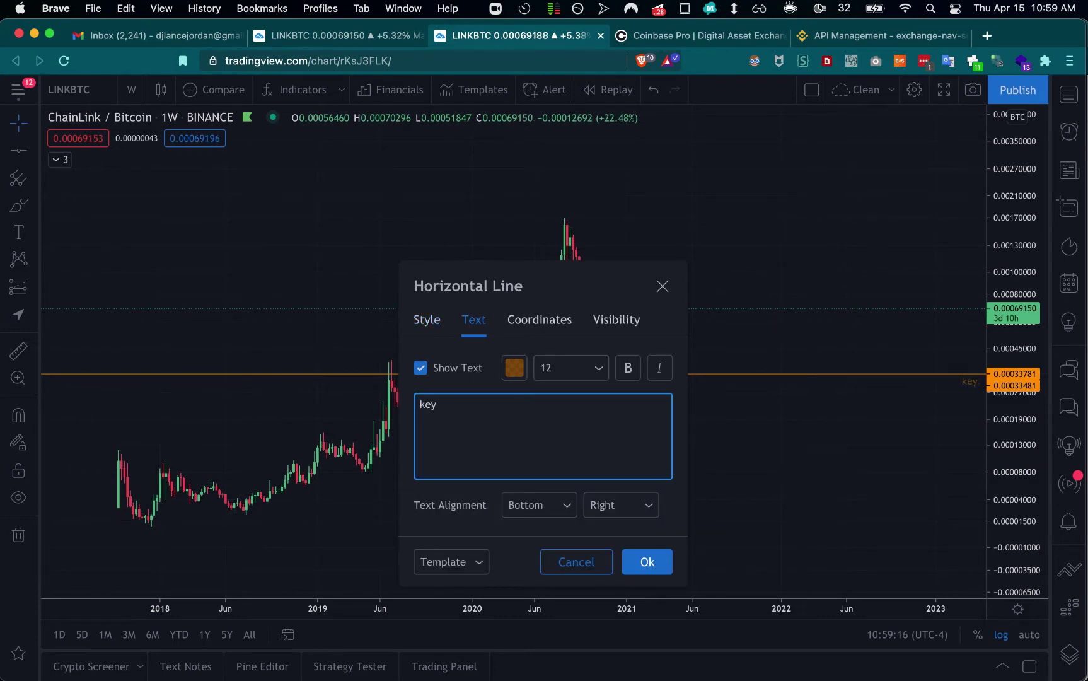
left_click(648, 562)
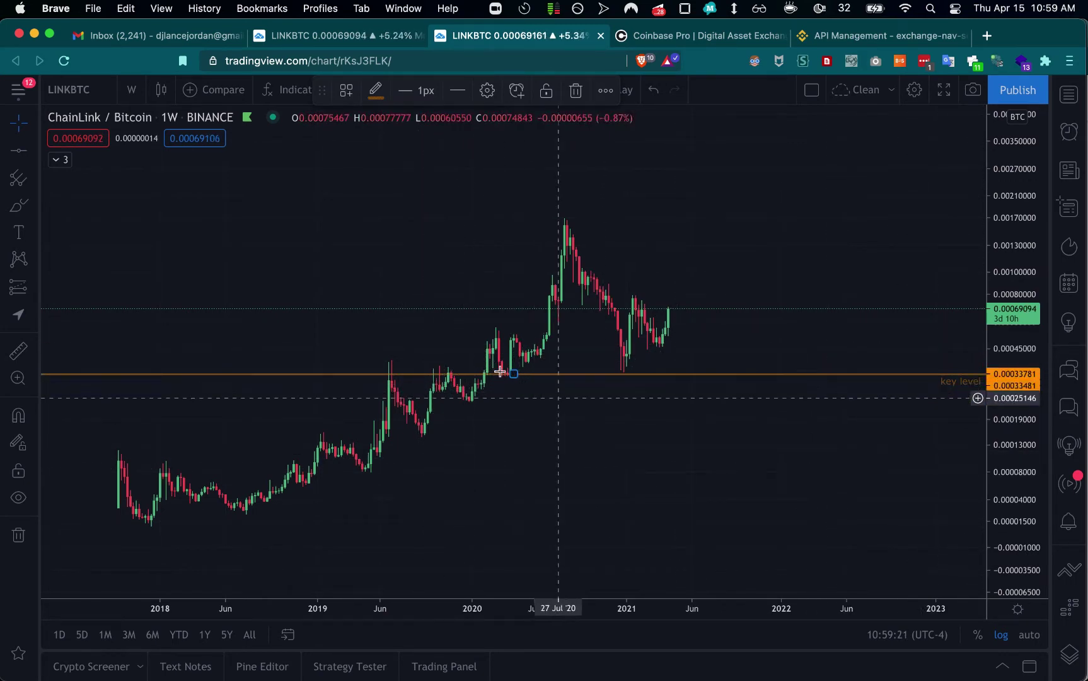
Clone the key level line to copies at 0.00047615 and 0.00065821.
left_click_drag(510, 376, 511, 374)
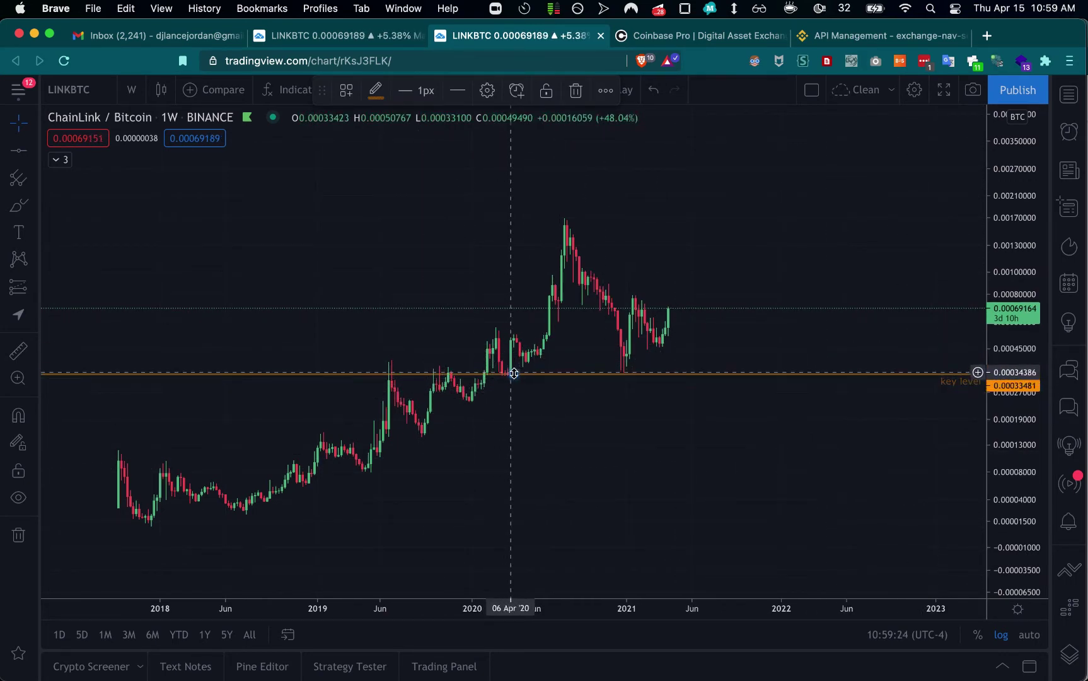
right_click(515, 374)
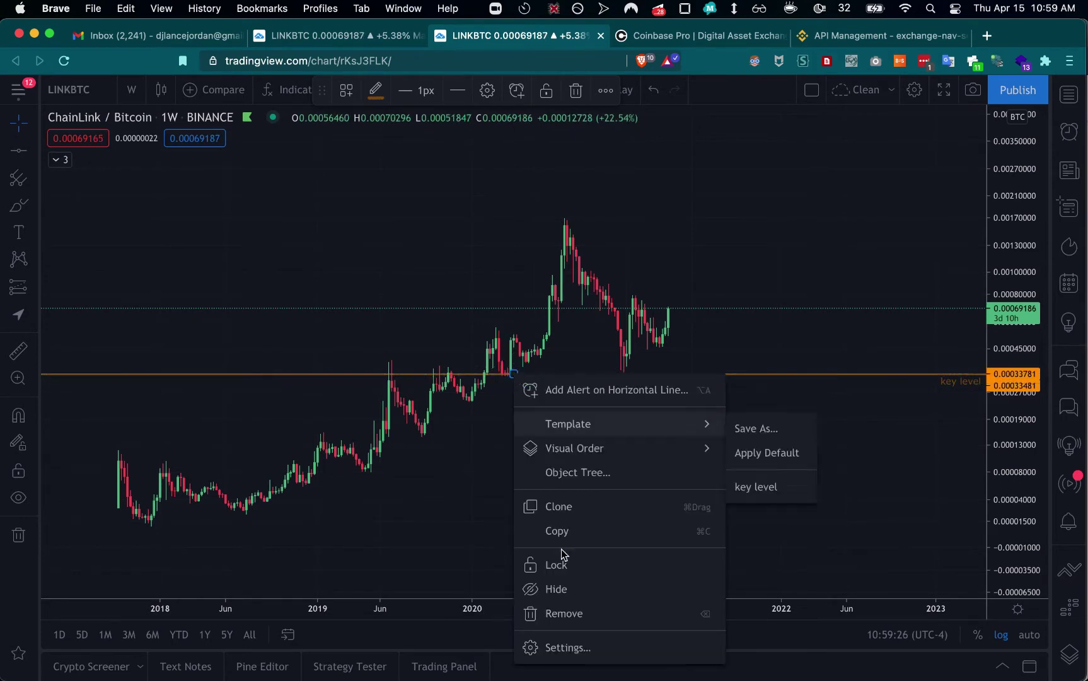
left_click(586, 515)
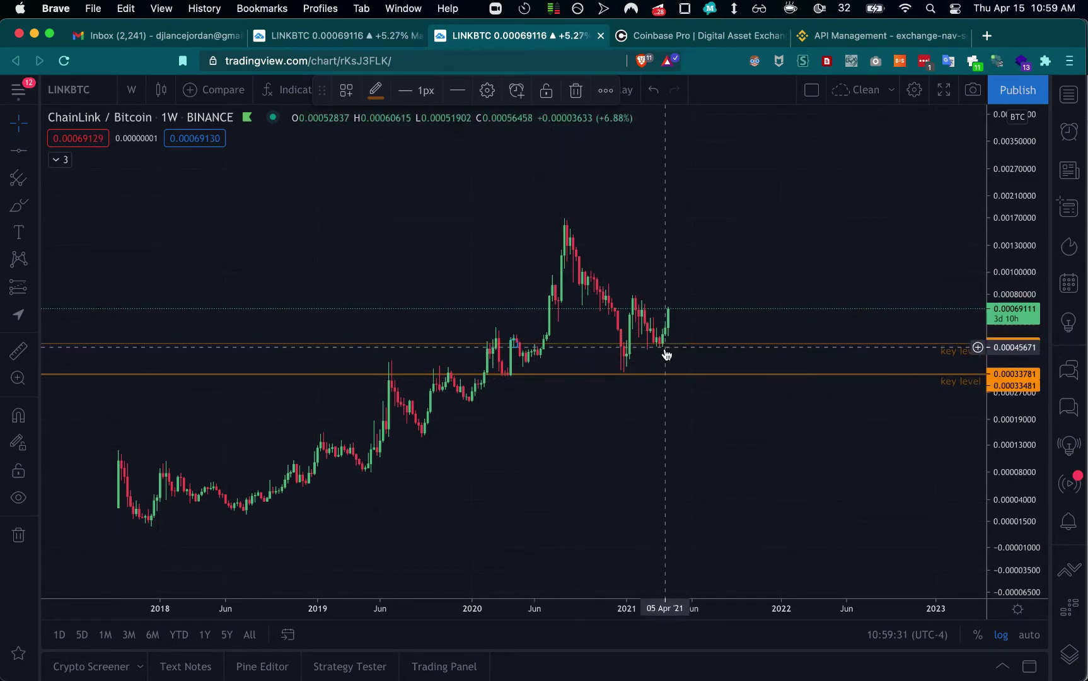
right_click(515, 343)
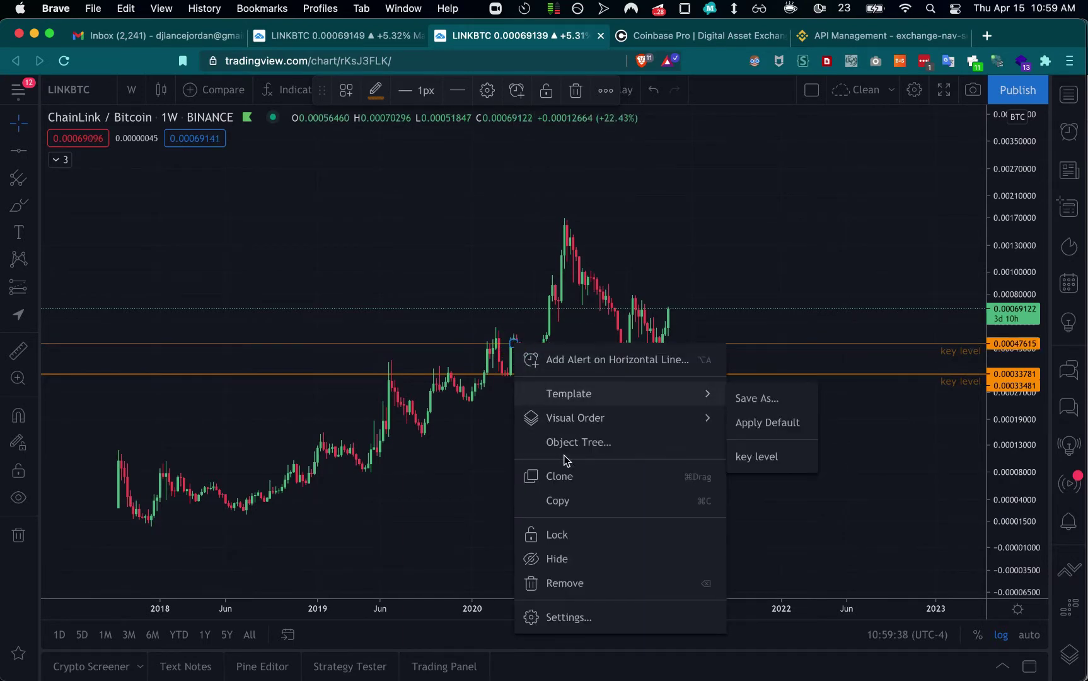
left_click(564, 476)
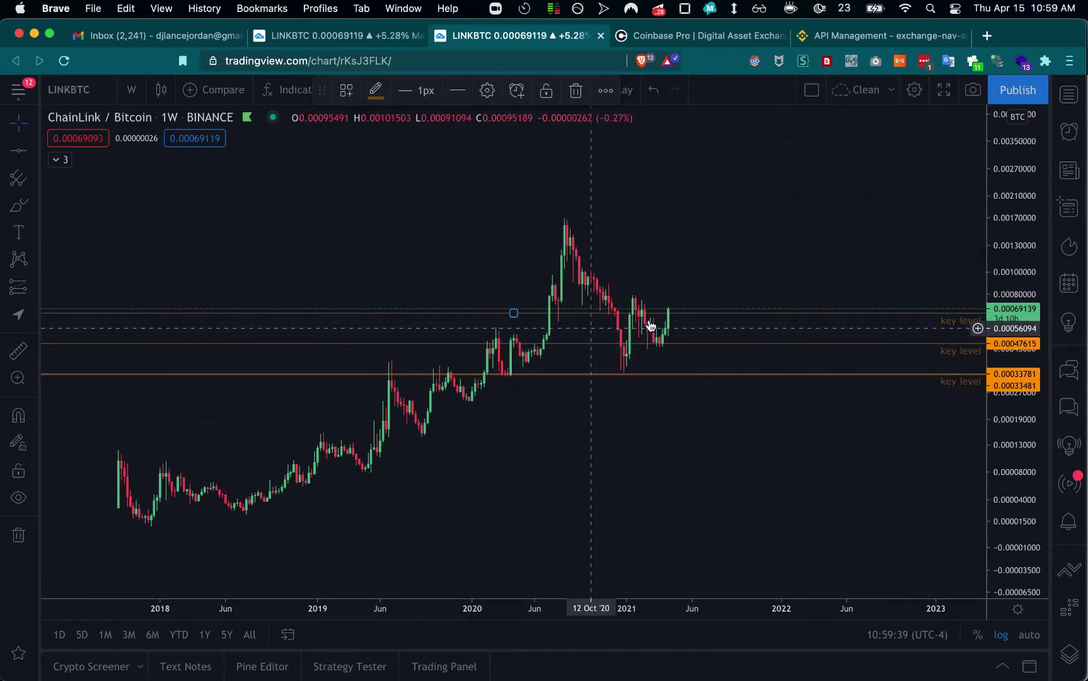
Clone further key level copies up to 0.00089779 and 0.00121308.
scroll(561, 461, "down", 3)
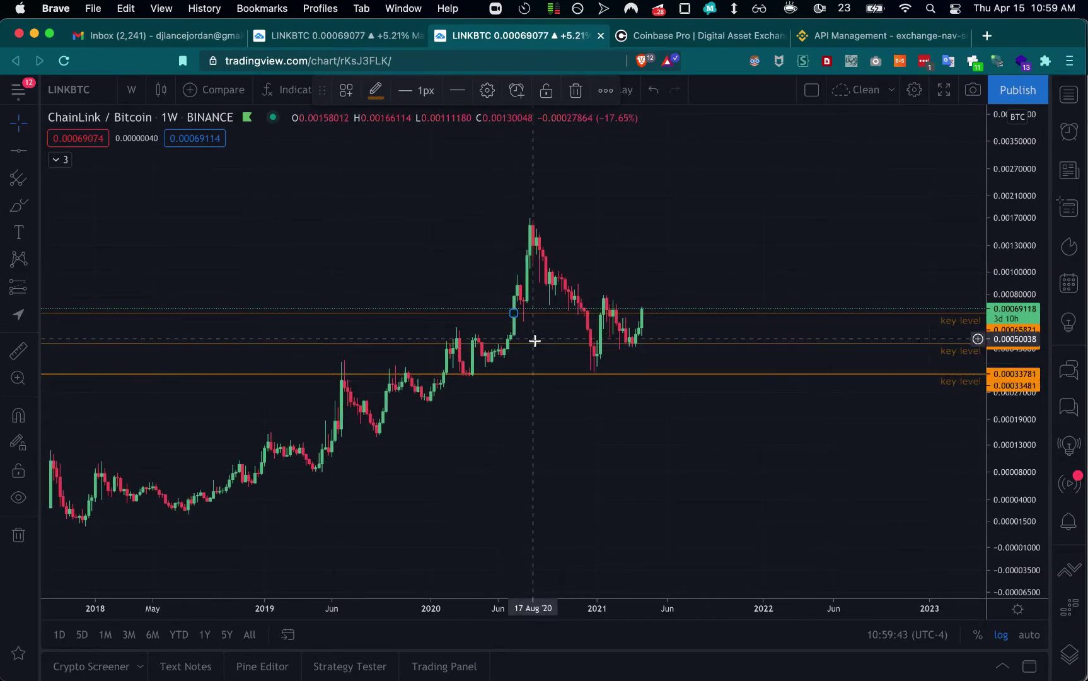
right_click(515, 313)
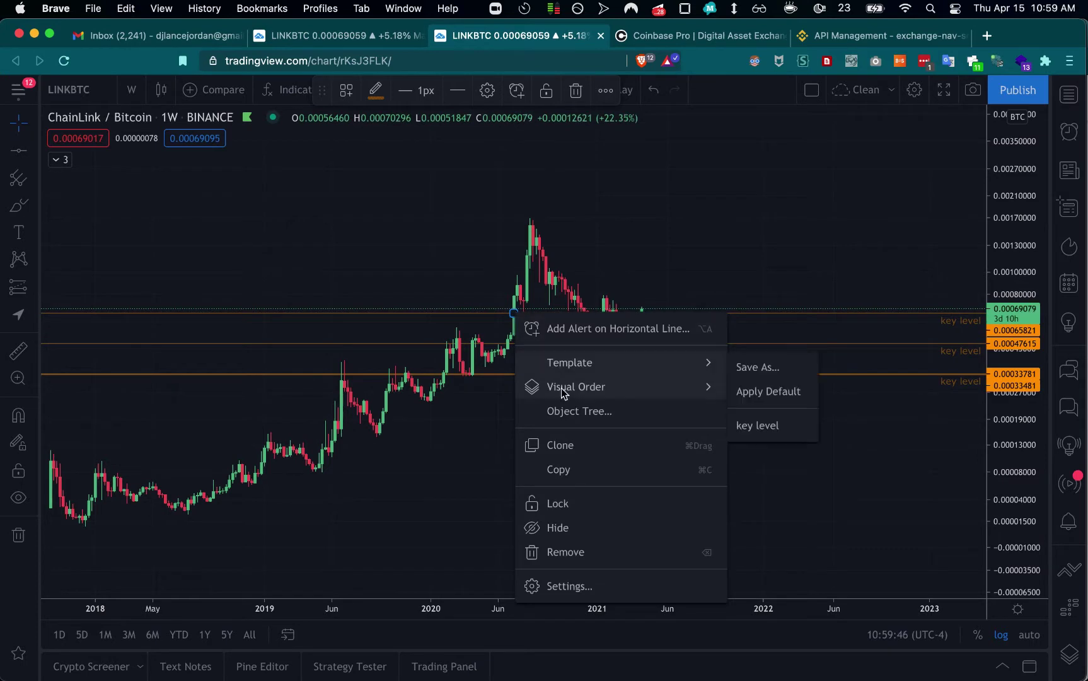
left_click(568, 442)
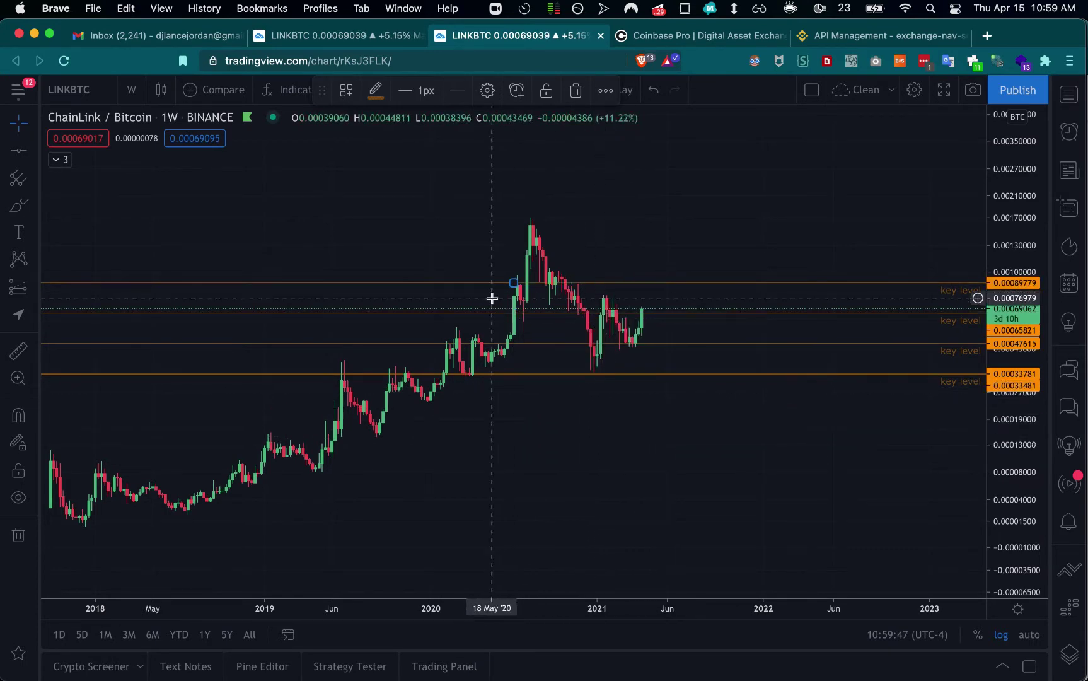
right_click(514, 280)
mouse_move(555, 332)
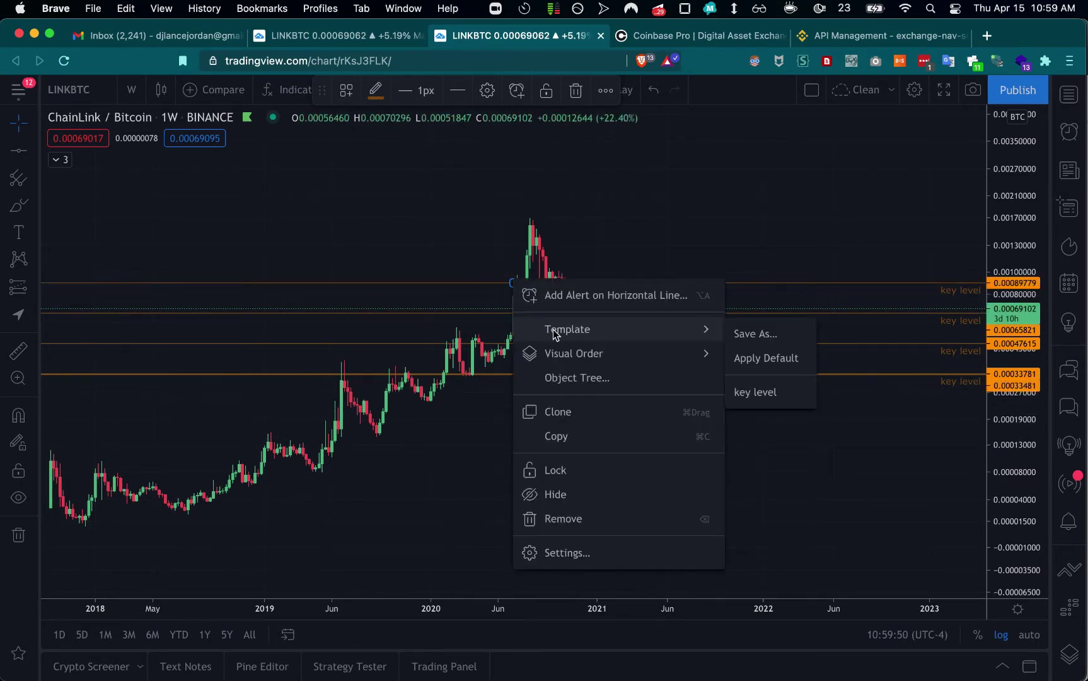
left_click(566, 411)
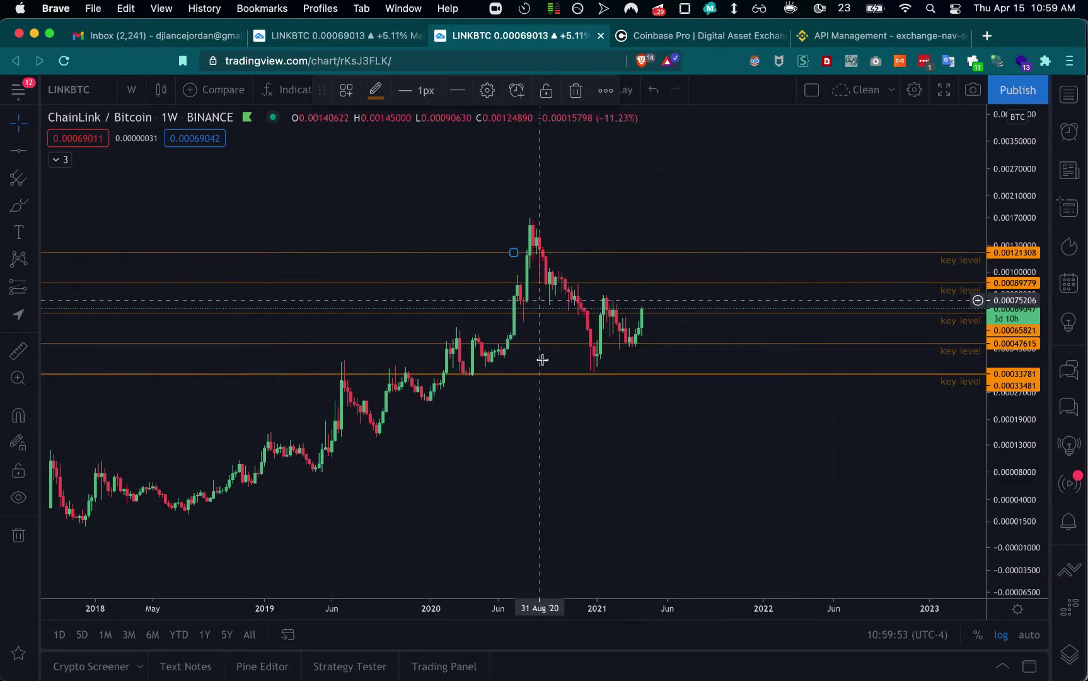
Drag the top key-level line from 0.00121308 down to 0.00119386.
scroll(401, 486, "right", 5)
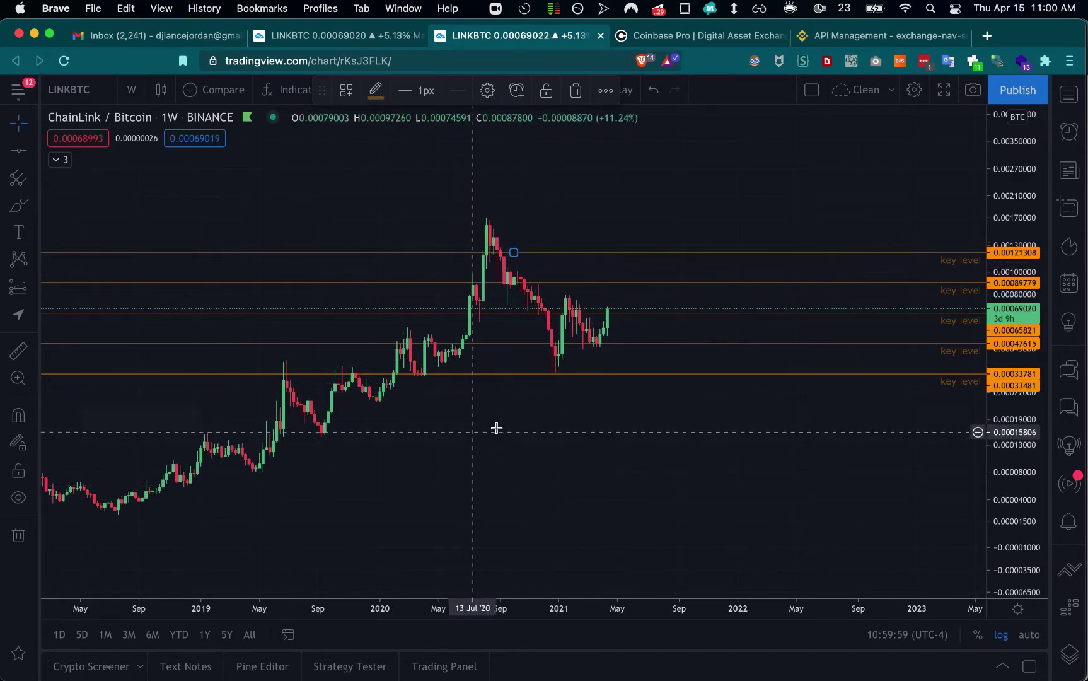
scroll(498, 432, "up", 1)
scroll(403, 474, "left", 3)
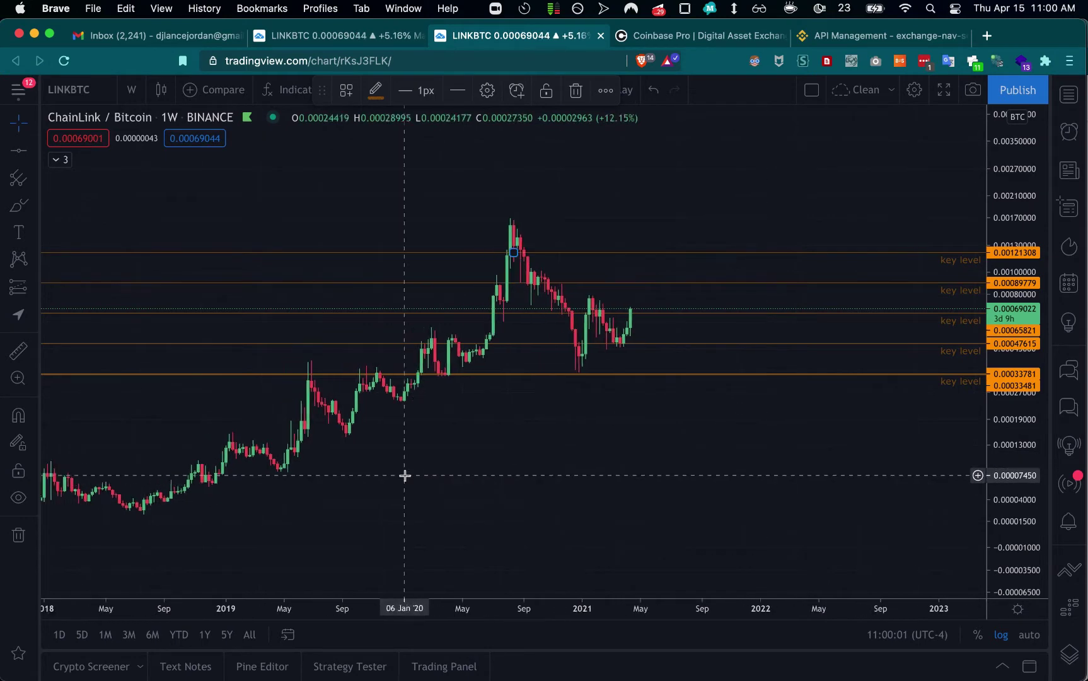
double_click(1018, 465)
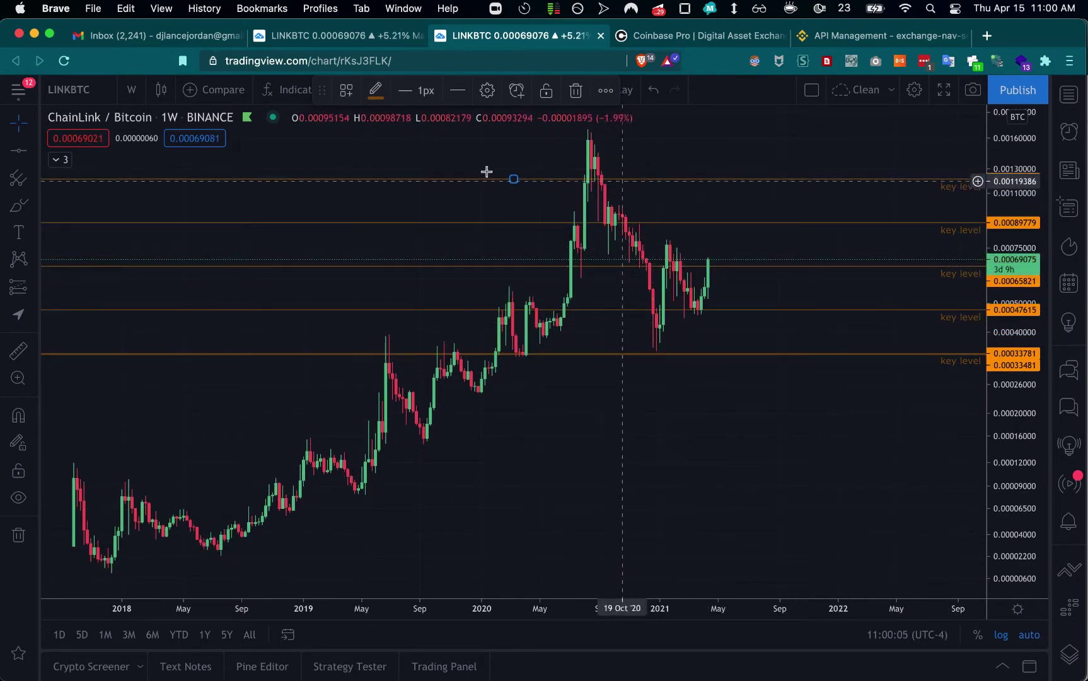
left_click_drag(513, 181, 512, 181)
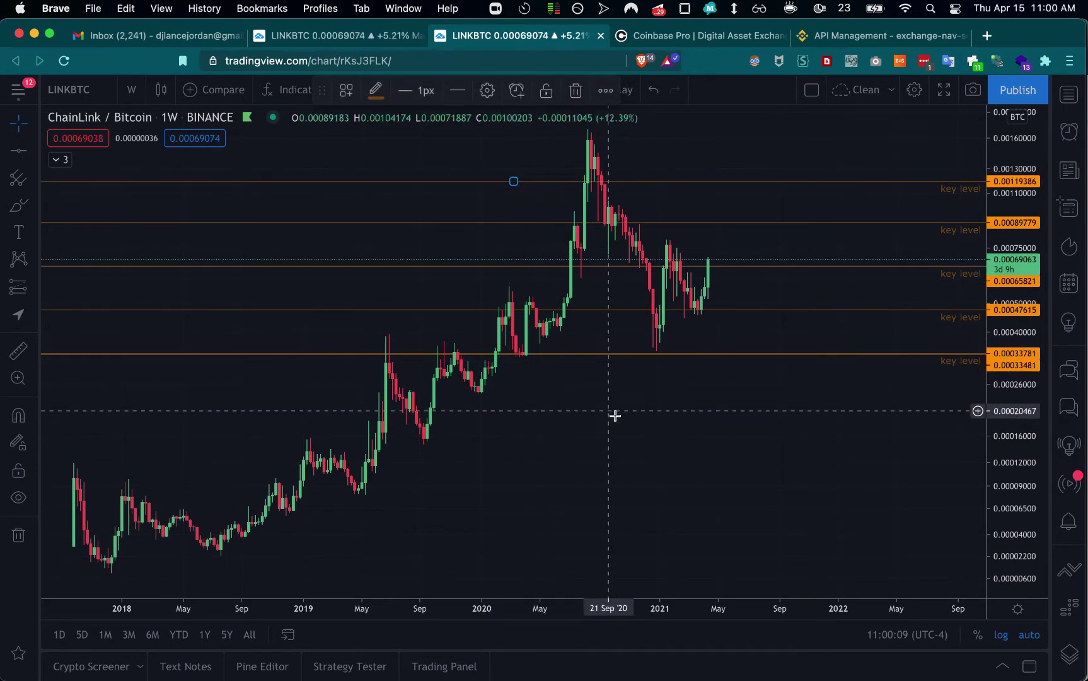
Scroll, zoom and pan the chart along the timeline to review the levels.
scroll(615, 415, "down", 2)
scroll(615, 415, "right", 3)
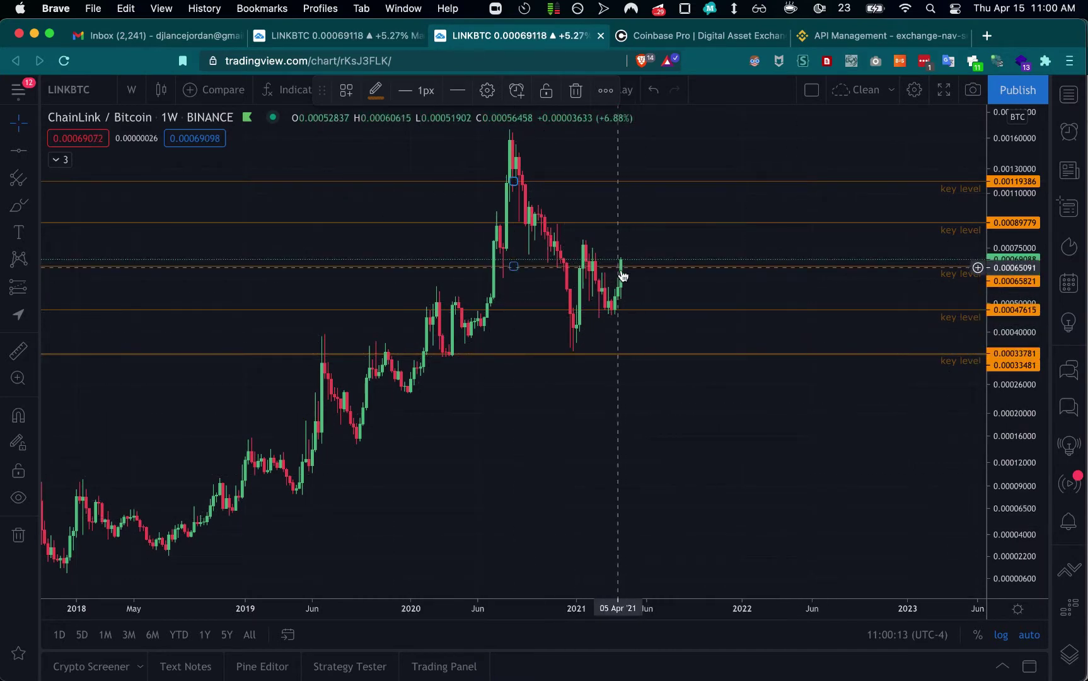
scroll(621, 279, "right", 1)
scroll(623, 279, "up", 1)
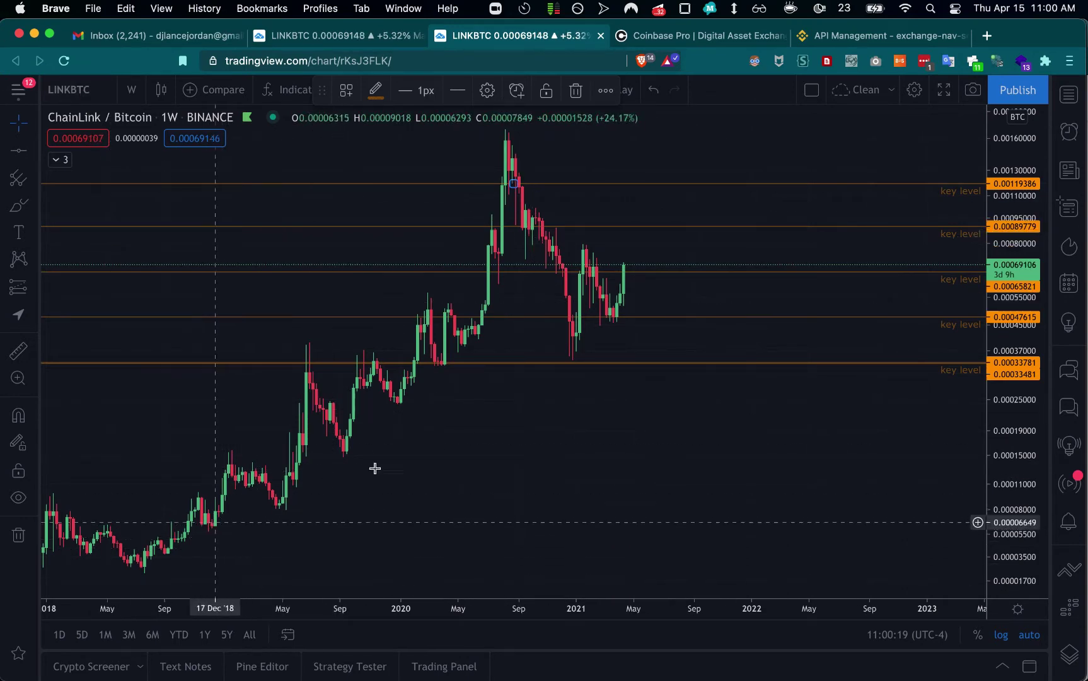
scroll(649, 371, "down", 4)
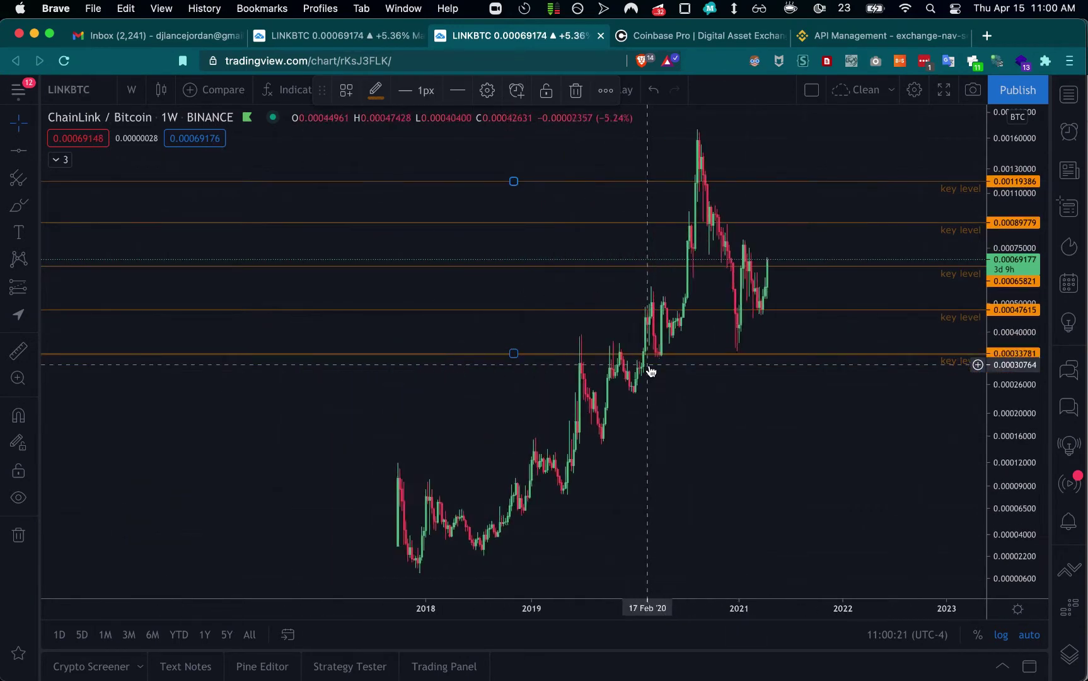
scroll(651, 371, "down", 3)
left_click_drag(651, 370, 530, 459)
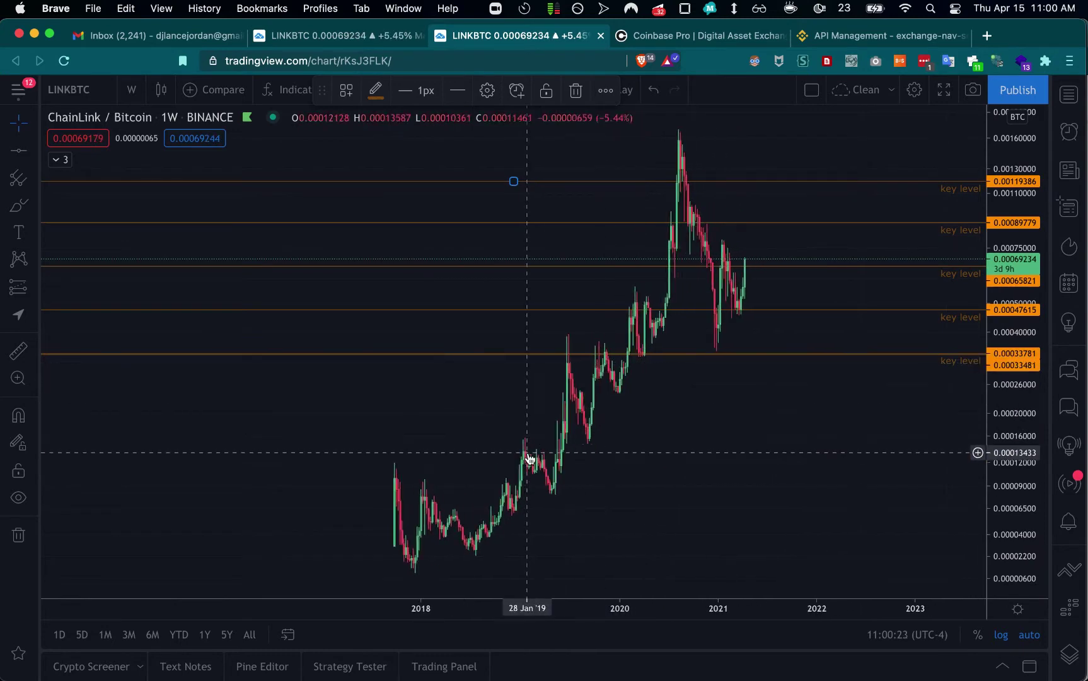
scroll(529, 459, "up", 5)
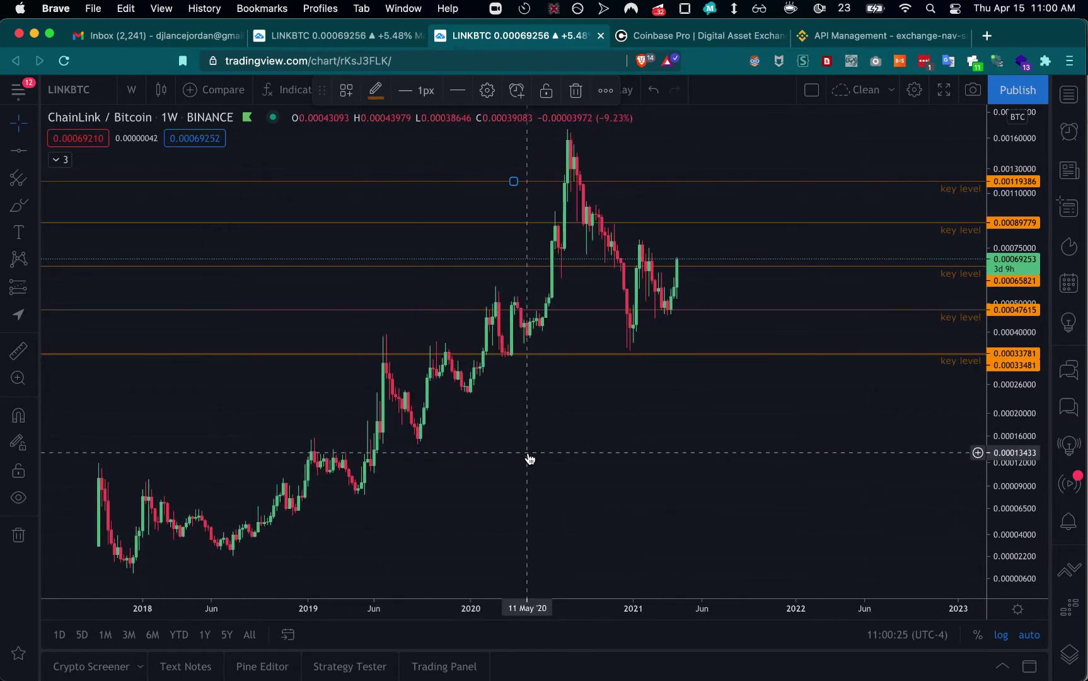
scroll(529, 459, "up", 2)
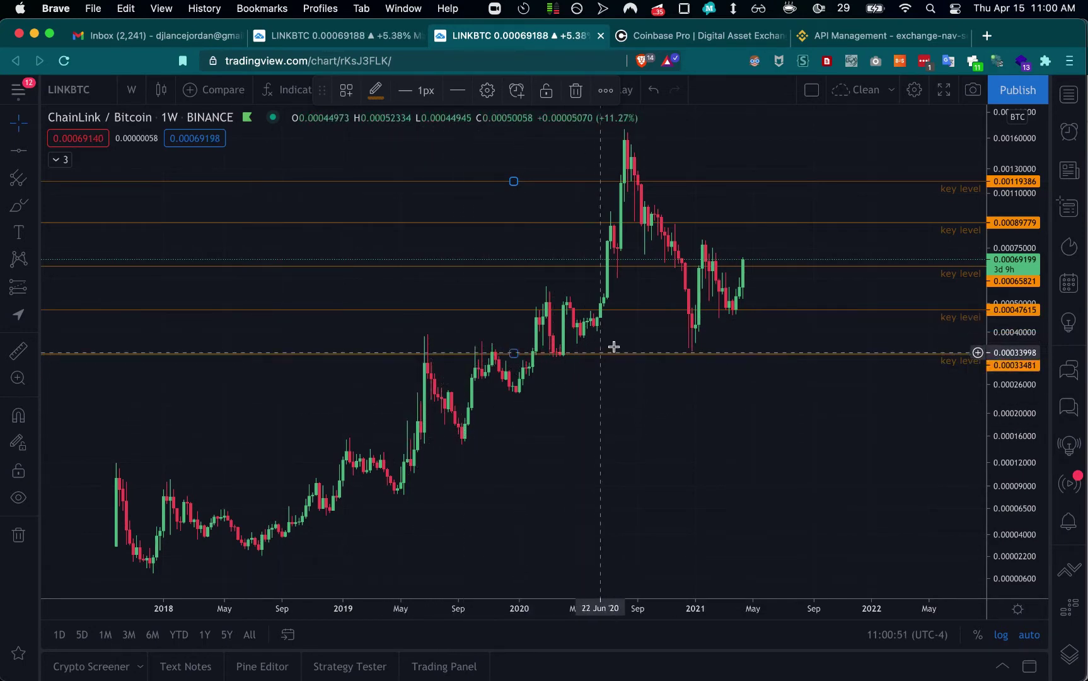
Compress the price scale vertically to widen the visible price range.
scroll(607, 411, "right", 5)
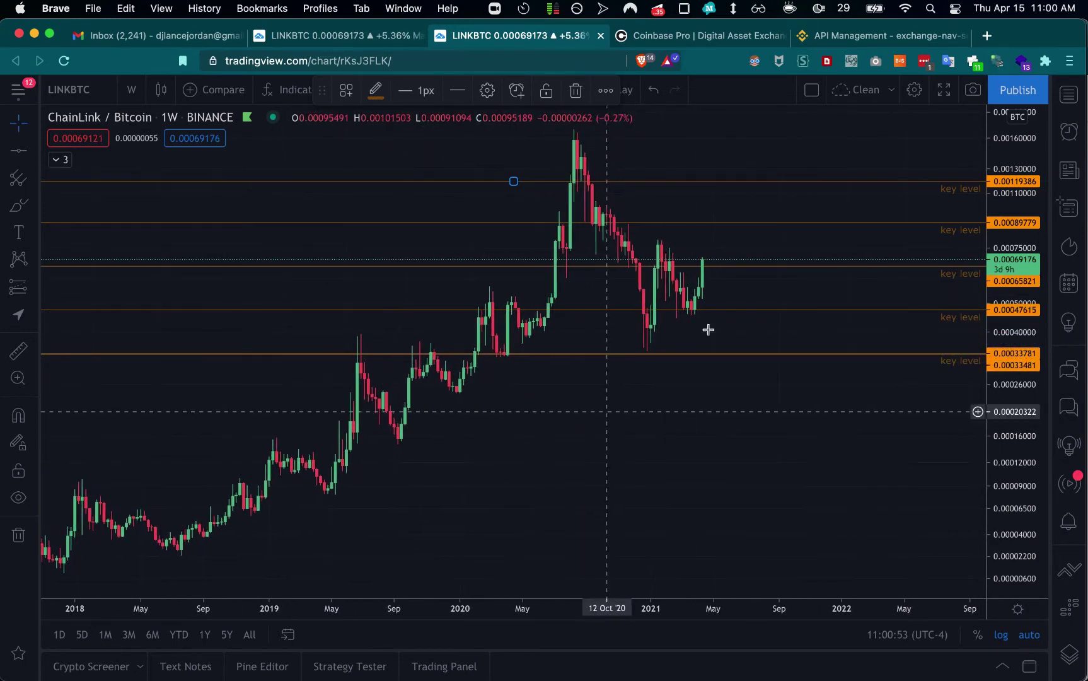
left_click_drag(1022, 145, 1016, 182)
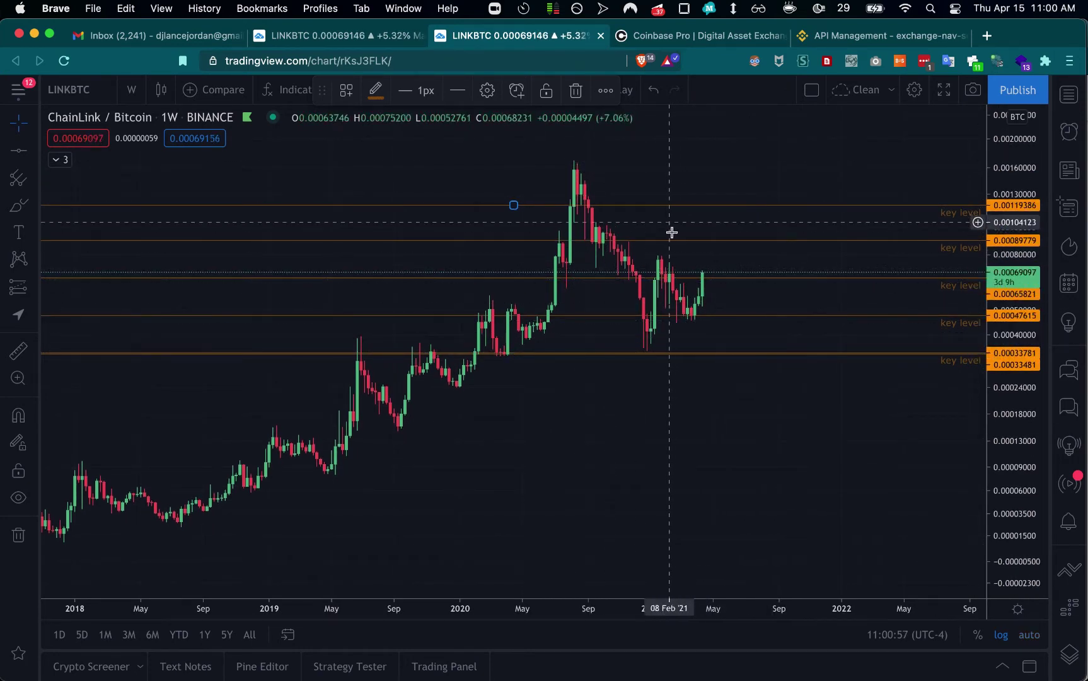
scroll(726, 400, "down", 1)
scroll(726, 401, "down", 1)
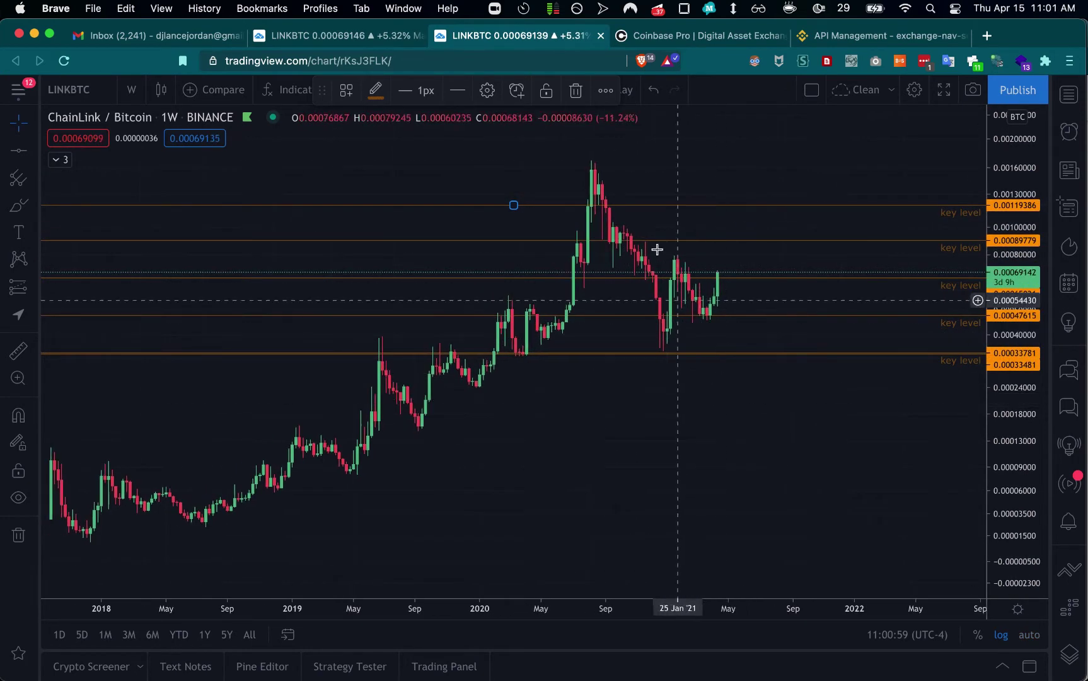
Clone the top key-level line and raise the copy to 0.00157379, level with the peak.
right_click(514, 203)
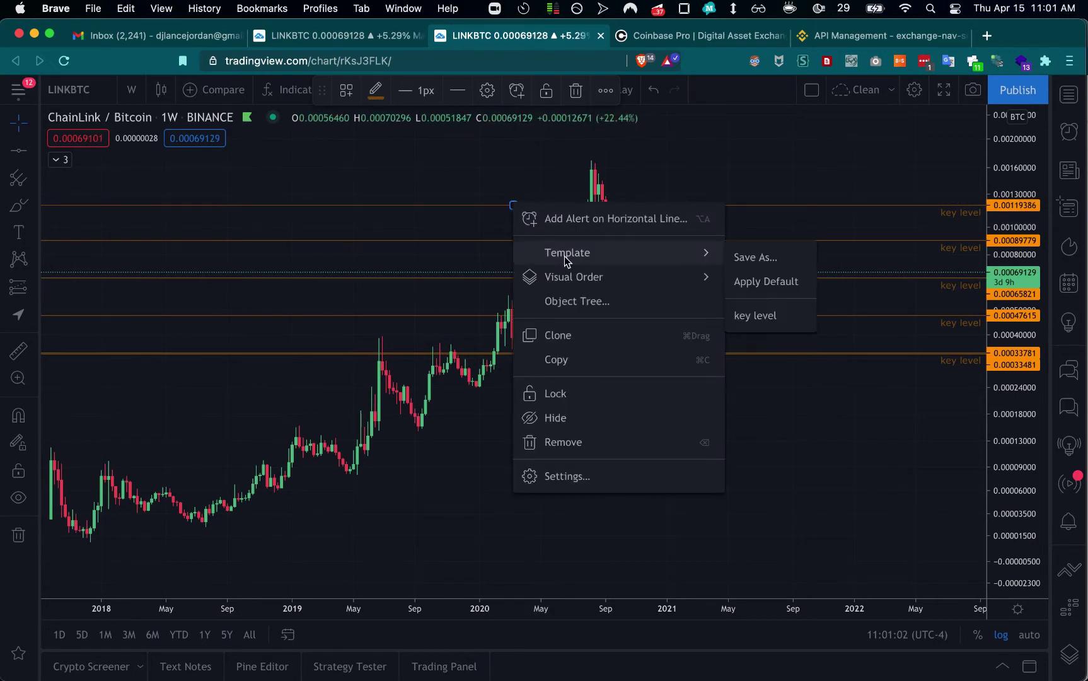
left_click(581, 334)
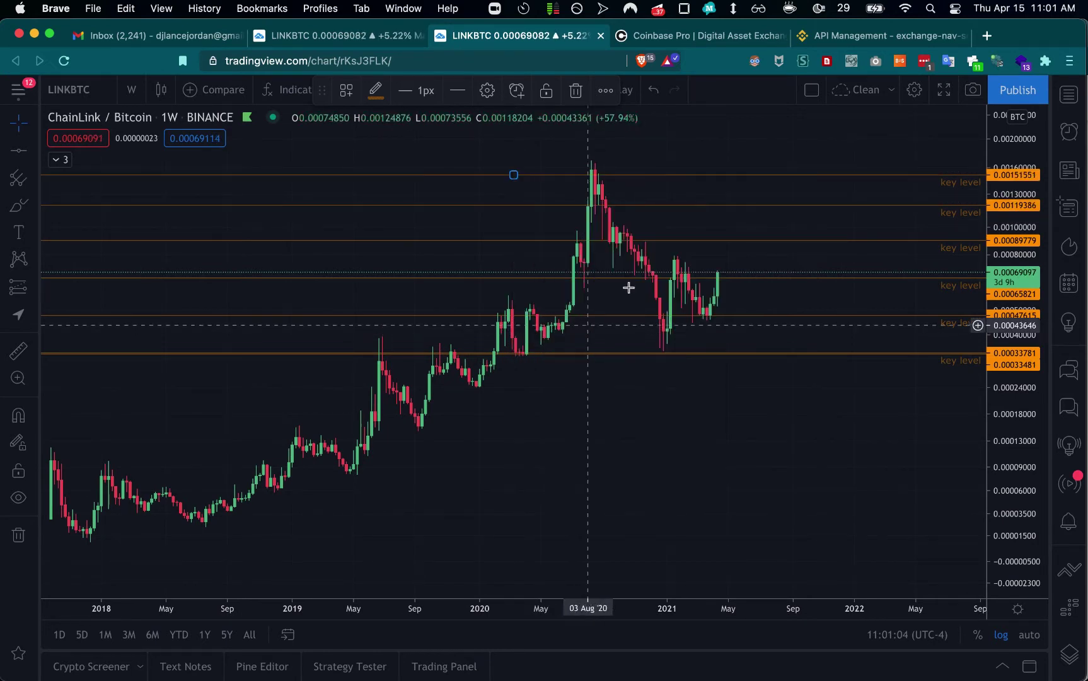
left_click_drag(518, 174, 517, 170)
scroll(649, 476, "right", 3)
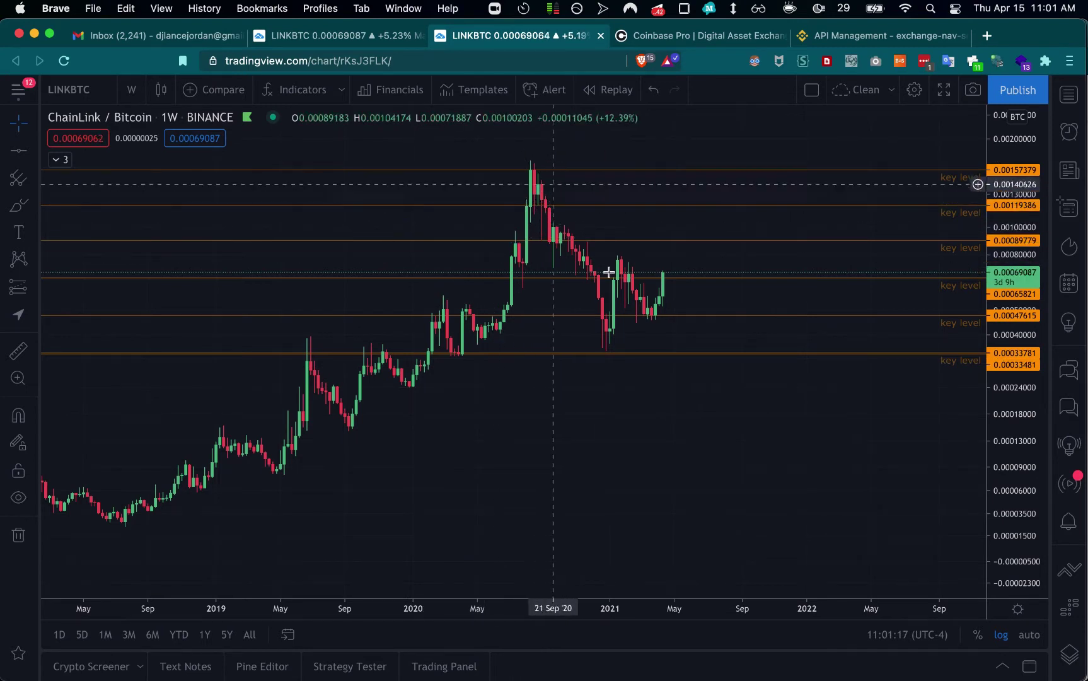
scroll(604, 371, "right", 3)
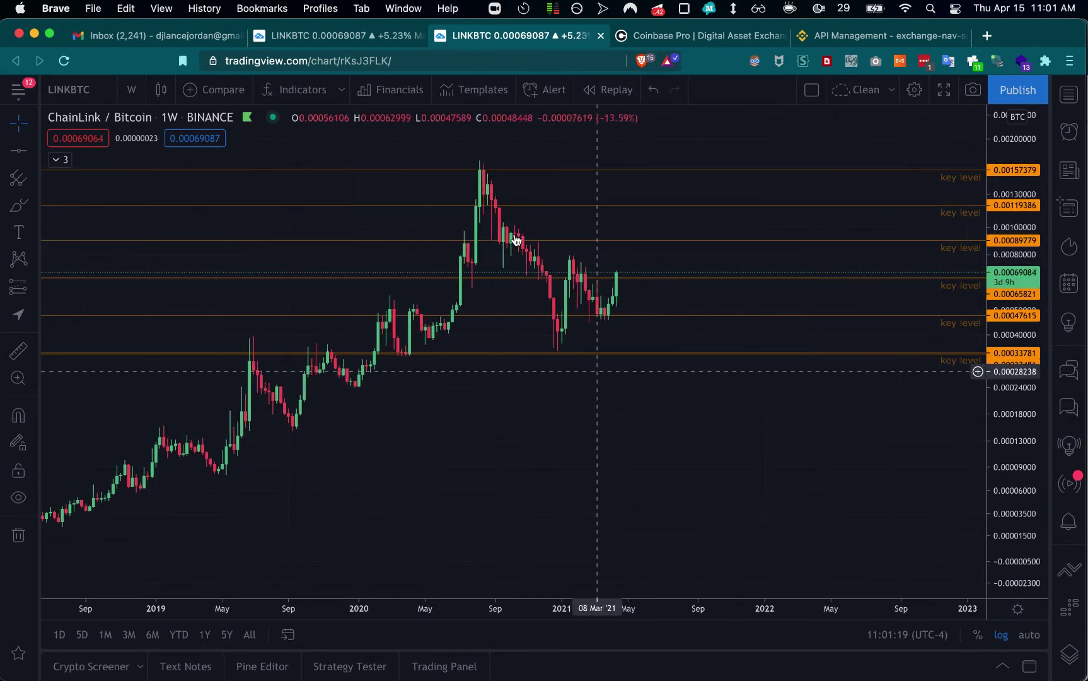
double_click(515, 169)
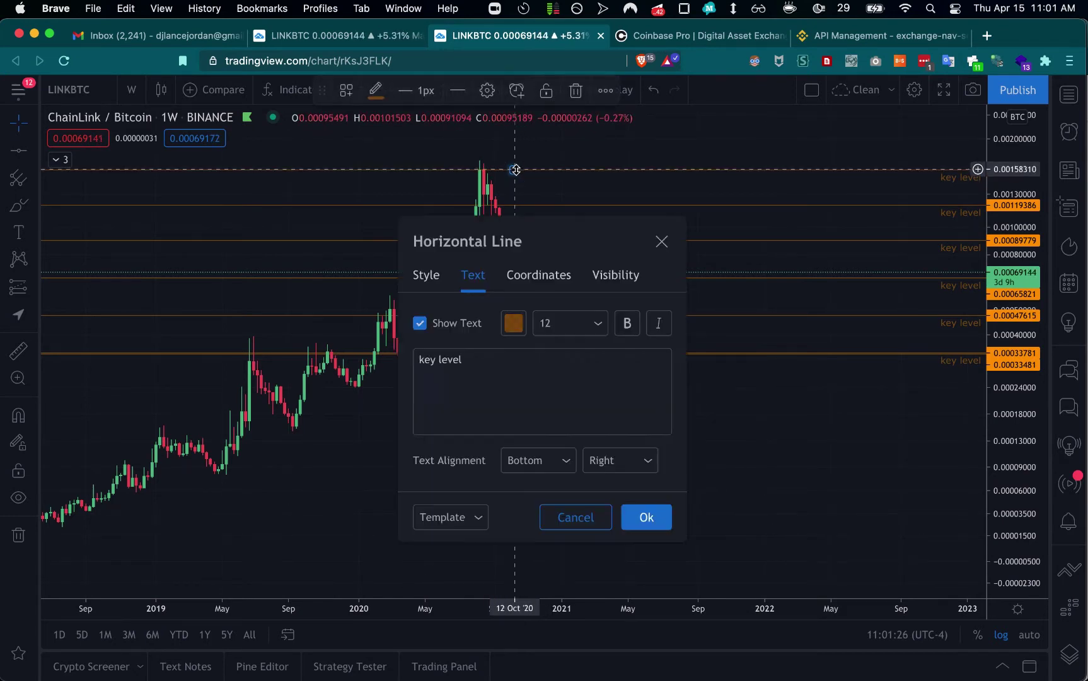
left_click(550, 527)
right_click(514, 170)
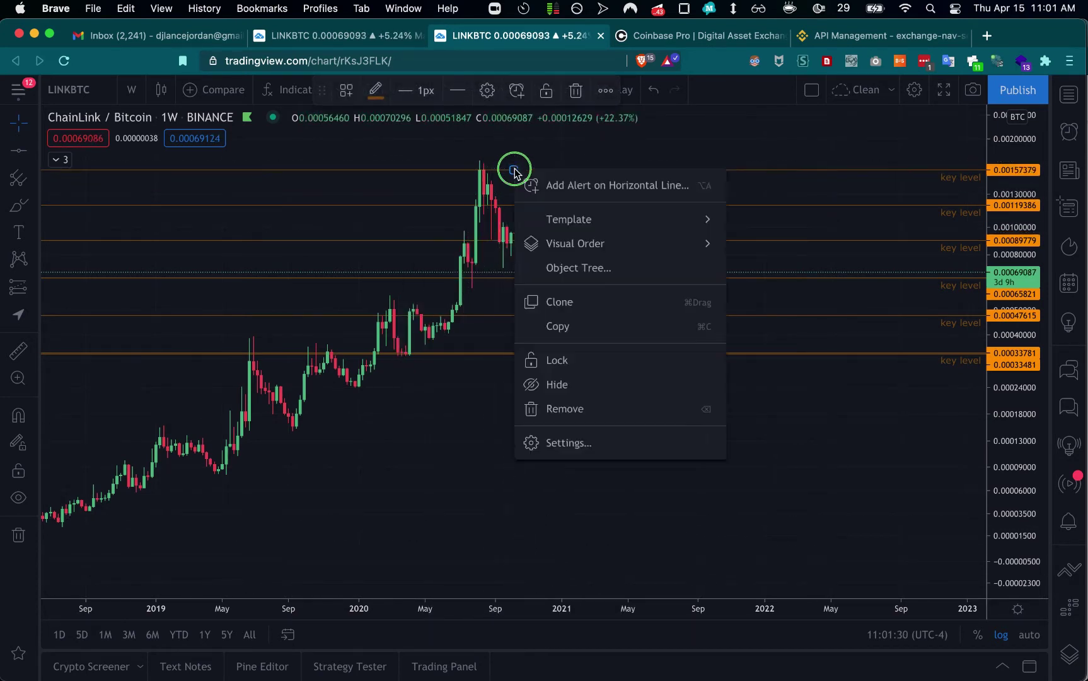
left_click(571, 185)
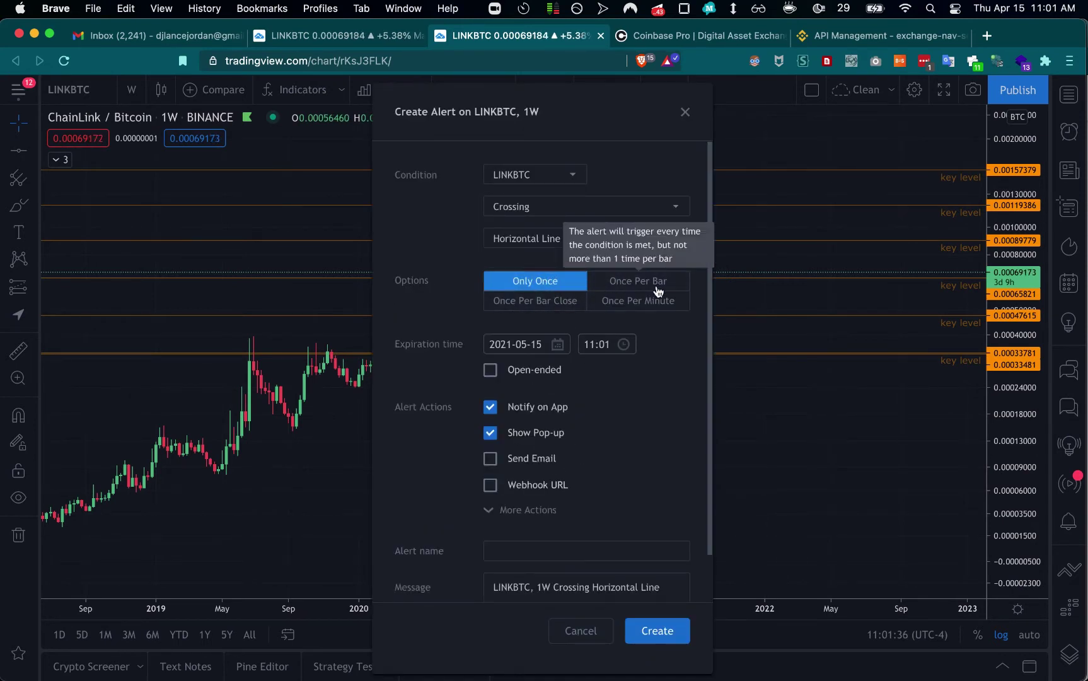
left_click(532, 208)
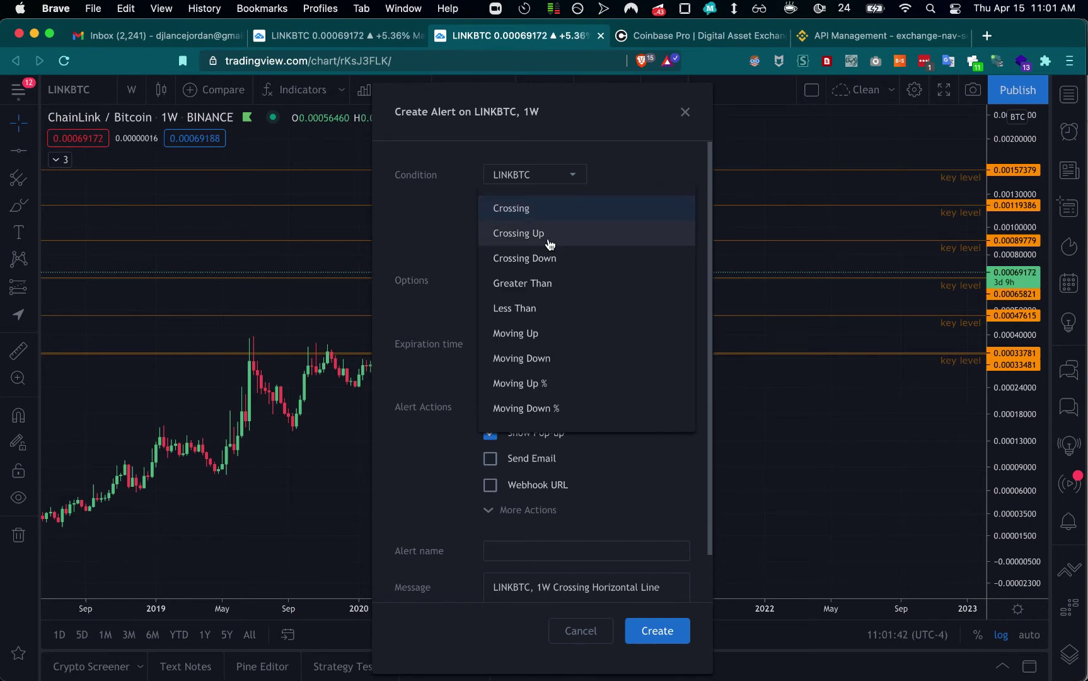
scroll(569, 335, "down", 1)
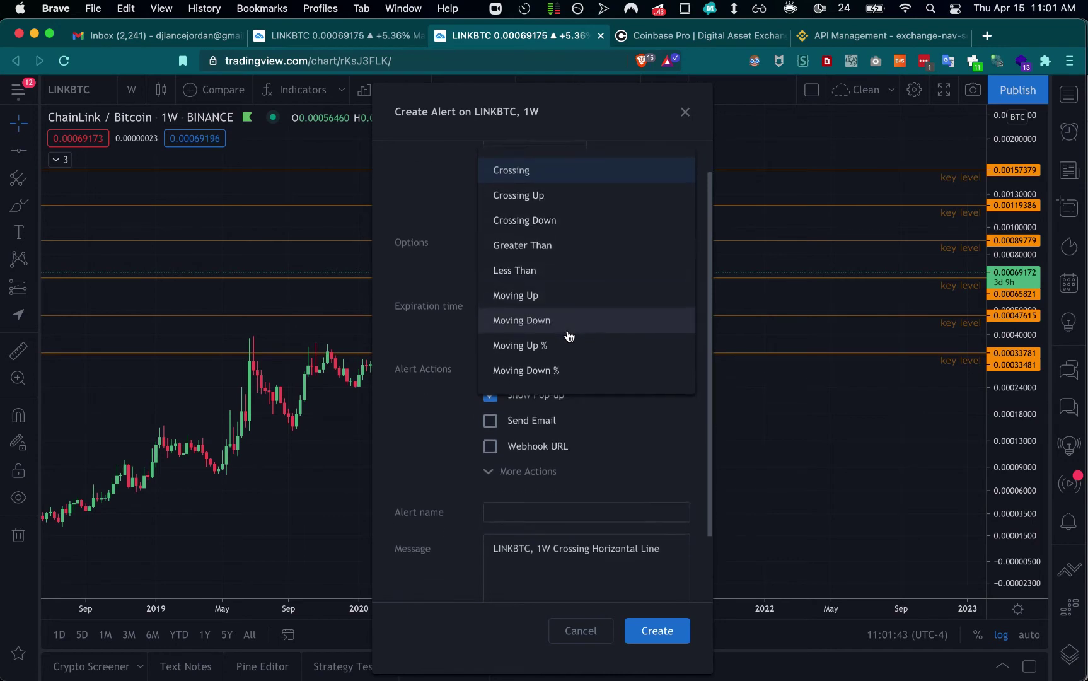
scroll(570, 229, "up", 1)
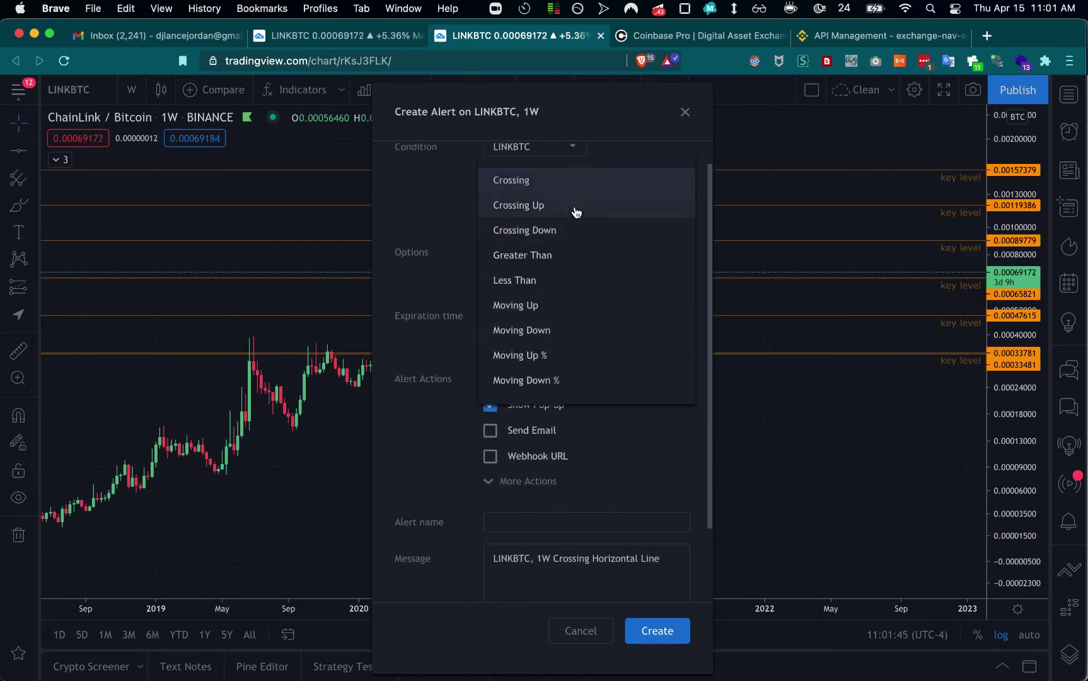
left_click(563, 212)
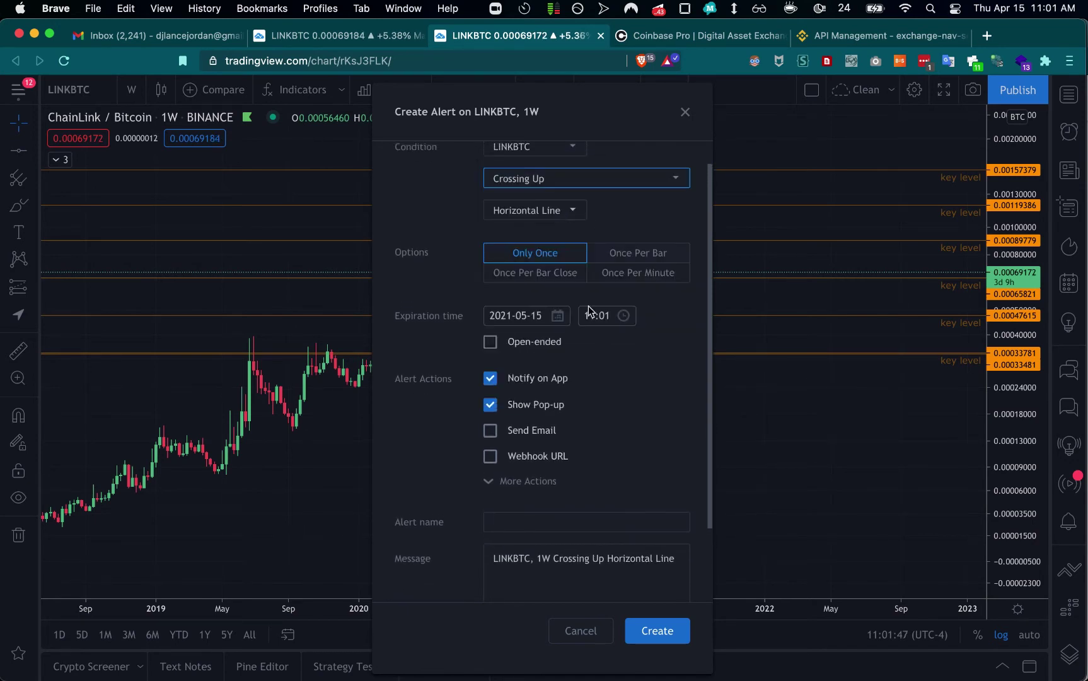
left_click(563, 281)
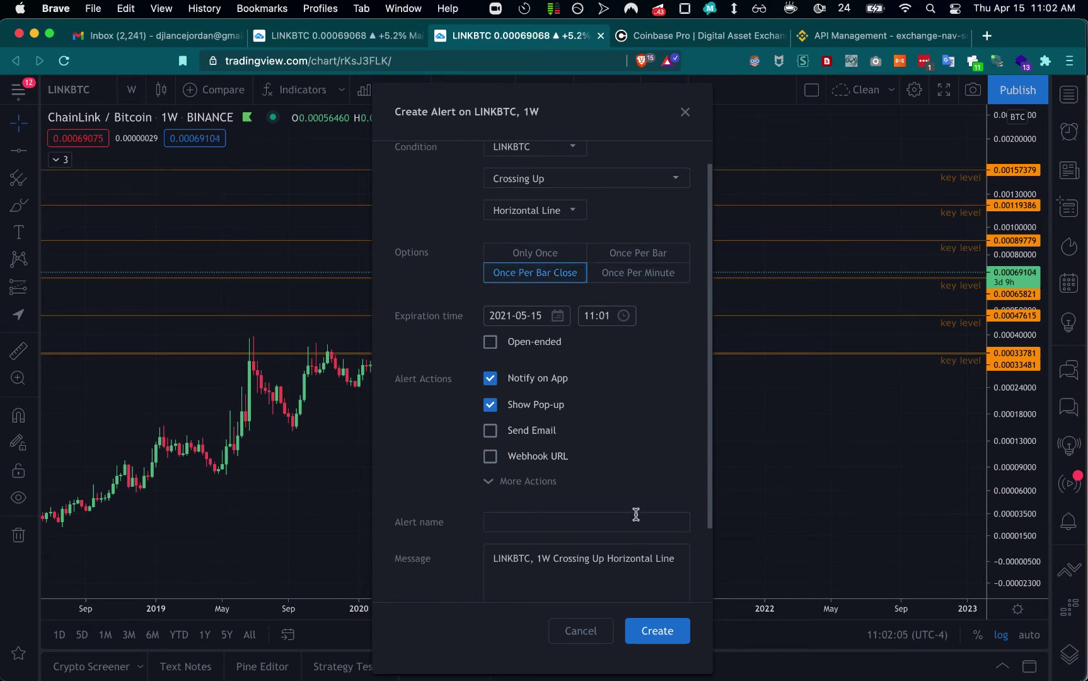
left_click(582, 625)
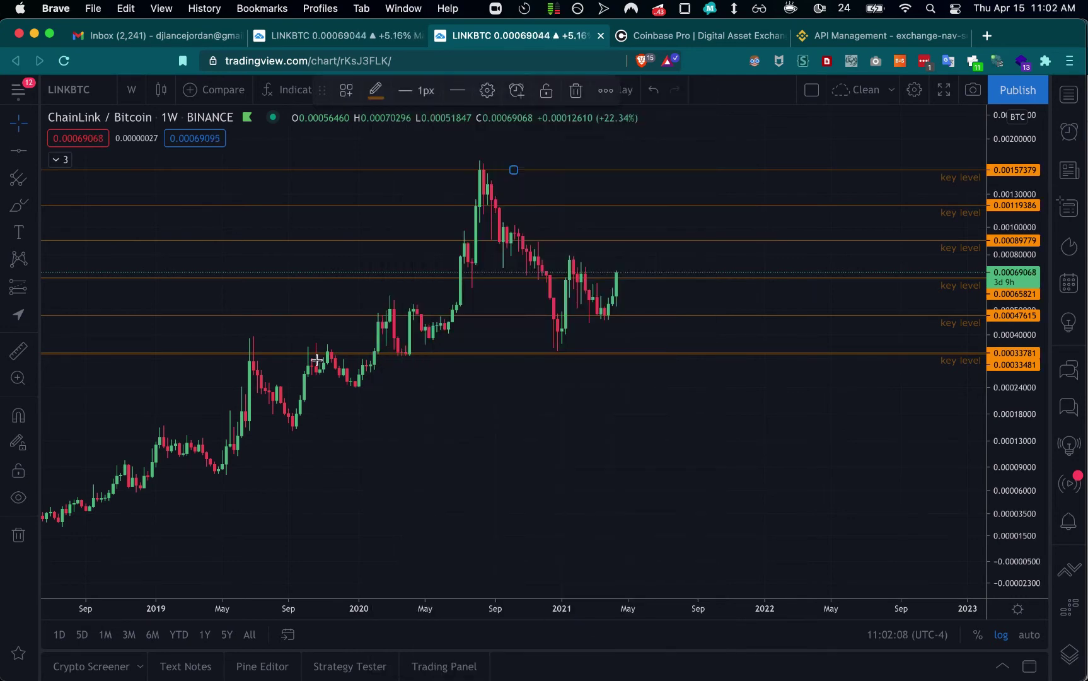
Switch the LINKBTC chart to the daily (1D) interval.
left_click(131, 90)
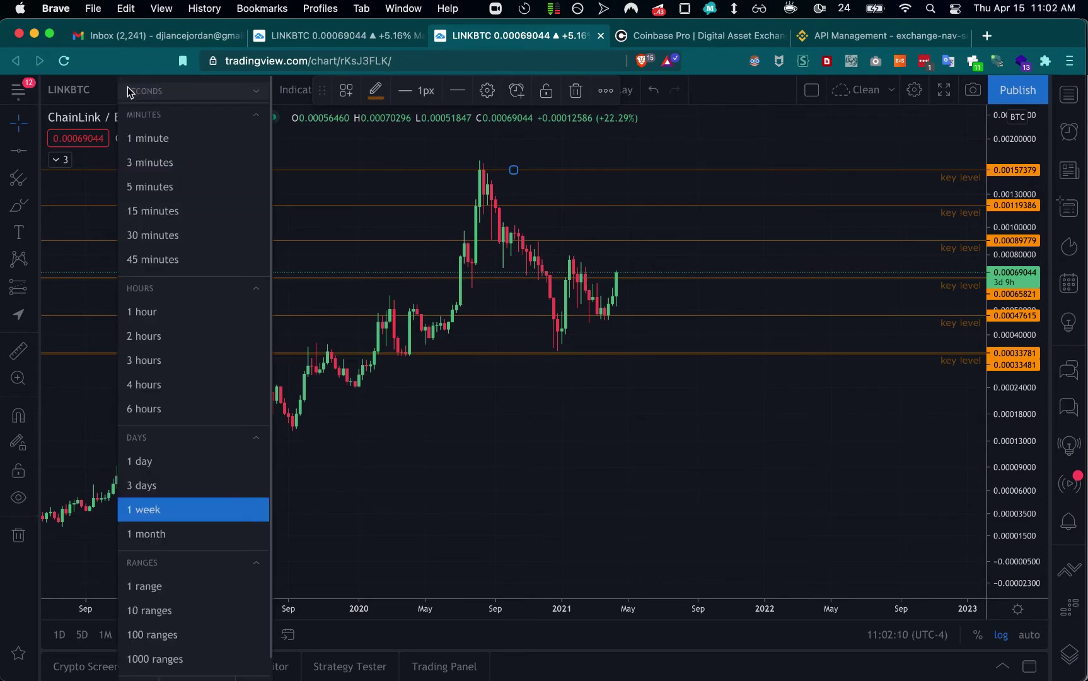
left_click(175, 466)
scroll(601, 431, "left", 3)
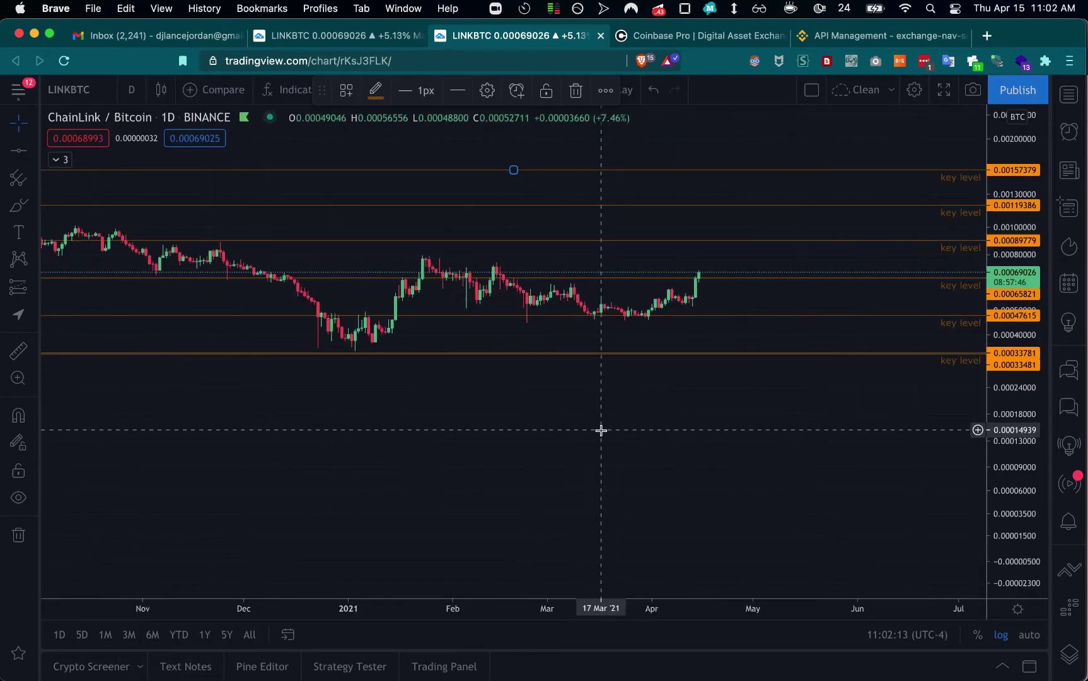
scroll(600, 430, "left", 3)
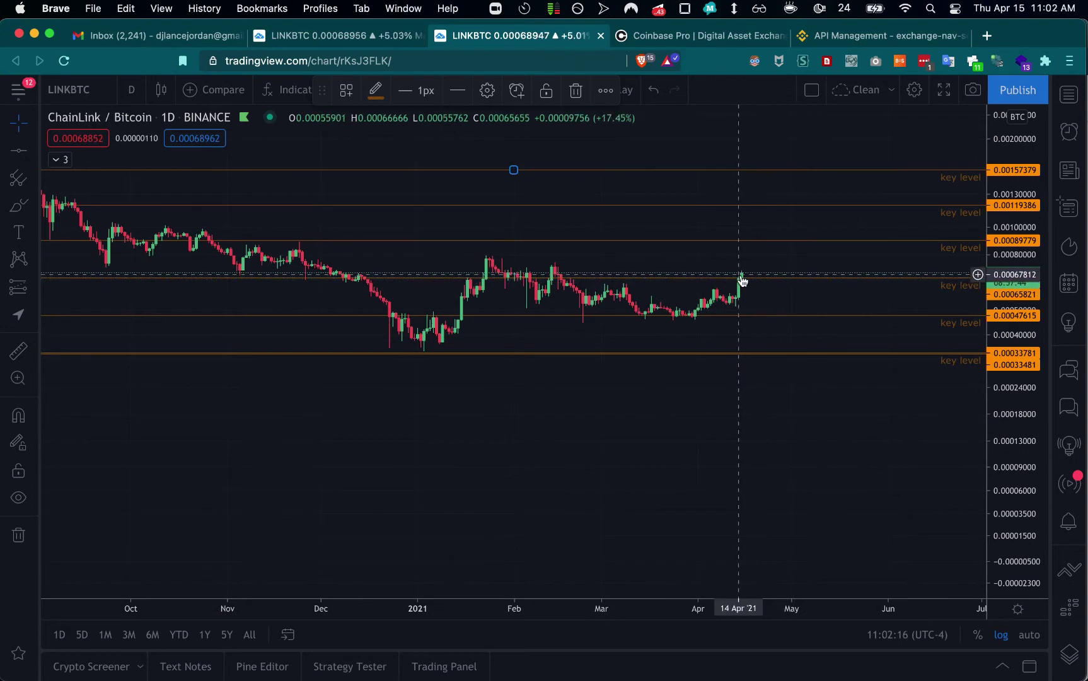
Auto-fit the price scale and open, then close, the 0.00065821 line's settings unchanged.
double_click(1011, 484)
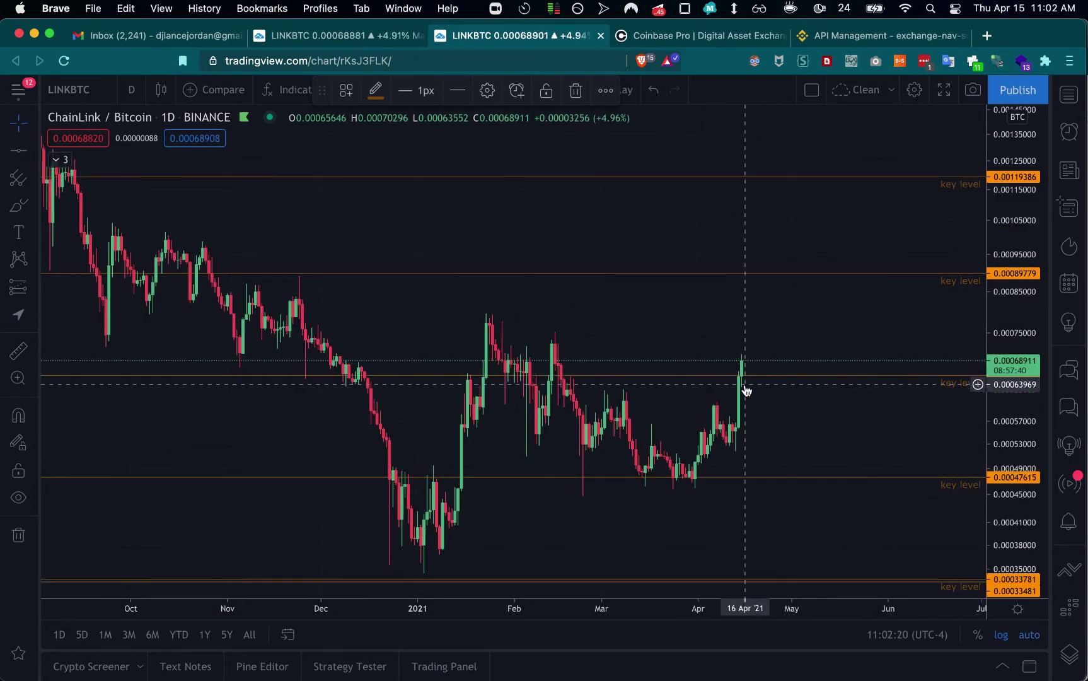
scroll(744, 389, "right", 2)
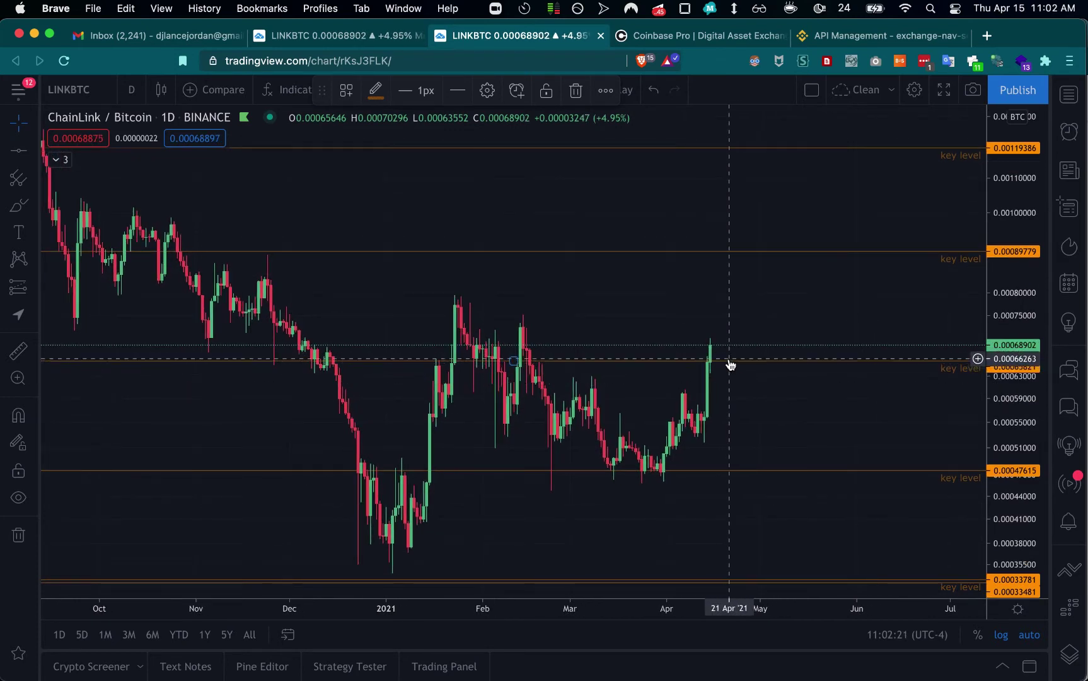
double_click(514, 362)
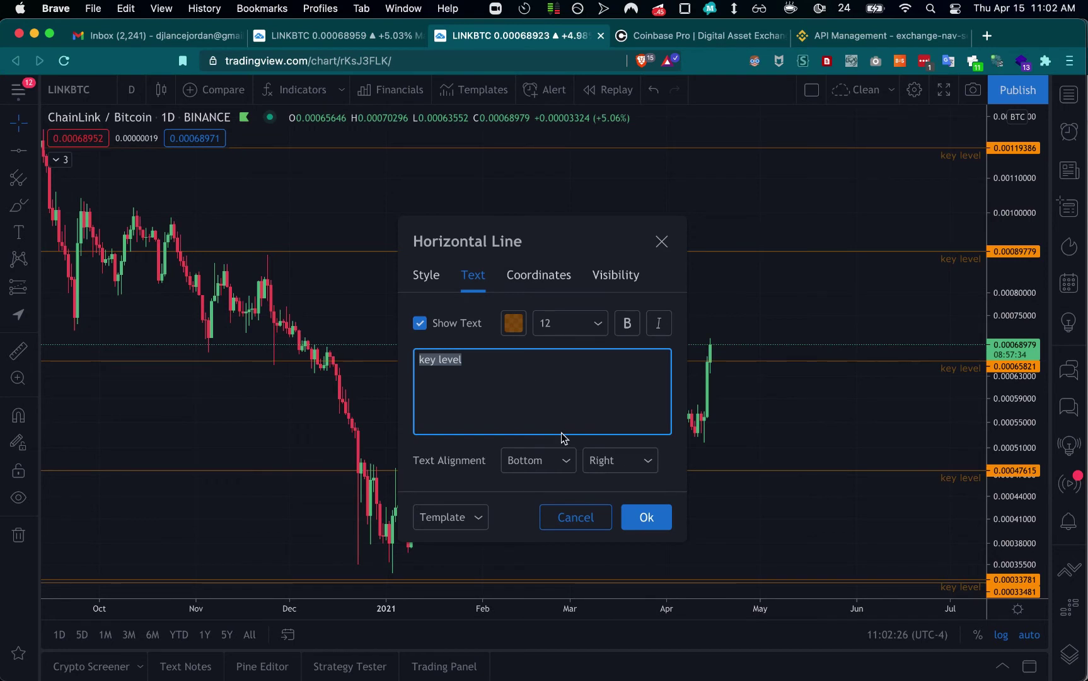
left_click(662, 244)
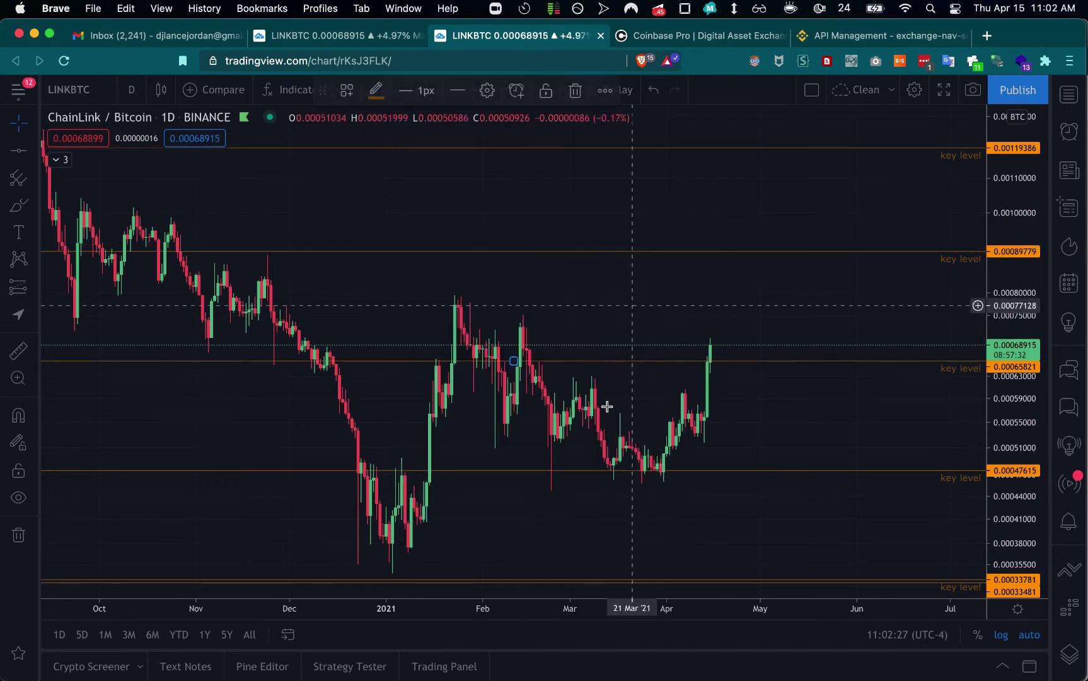
Add an alert on the 0.00065821 line with Crossing Up, once per bar close.
right_click(513, 360)
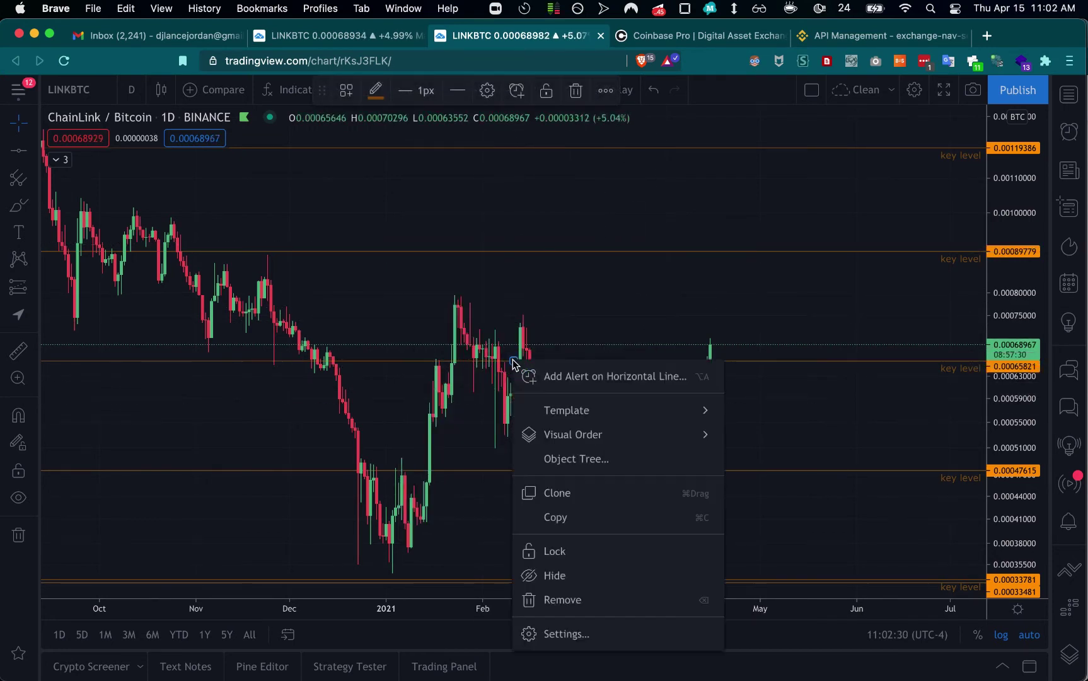
mouse_move(574, 410)
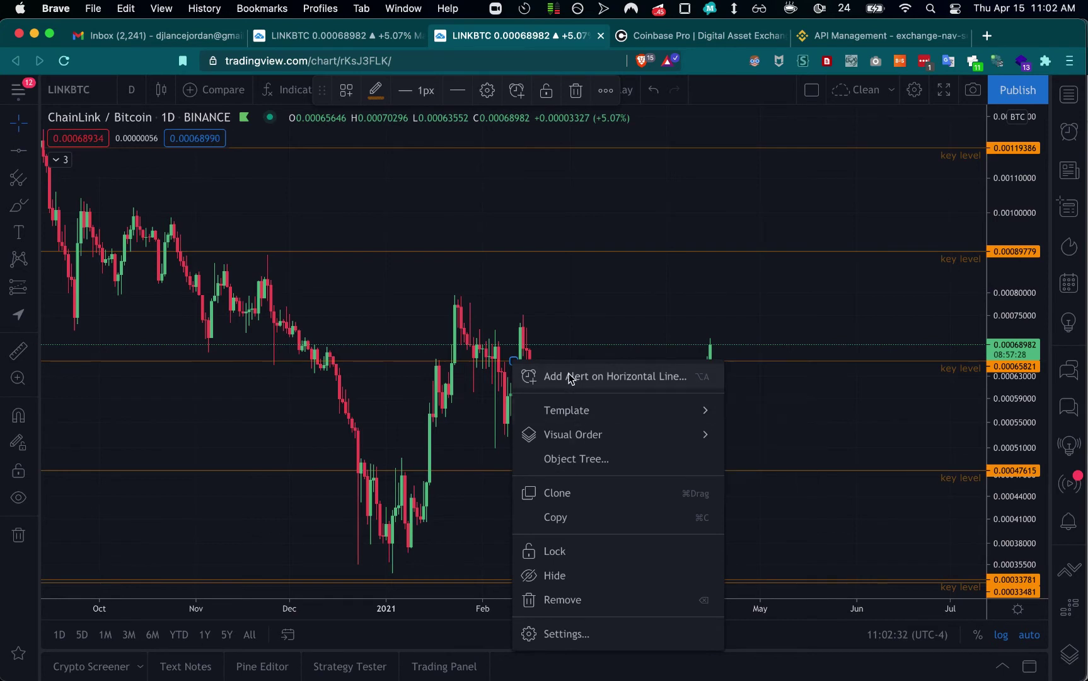
left_click(569, 376)
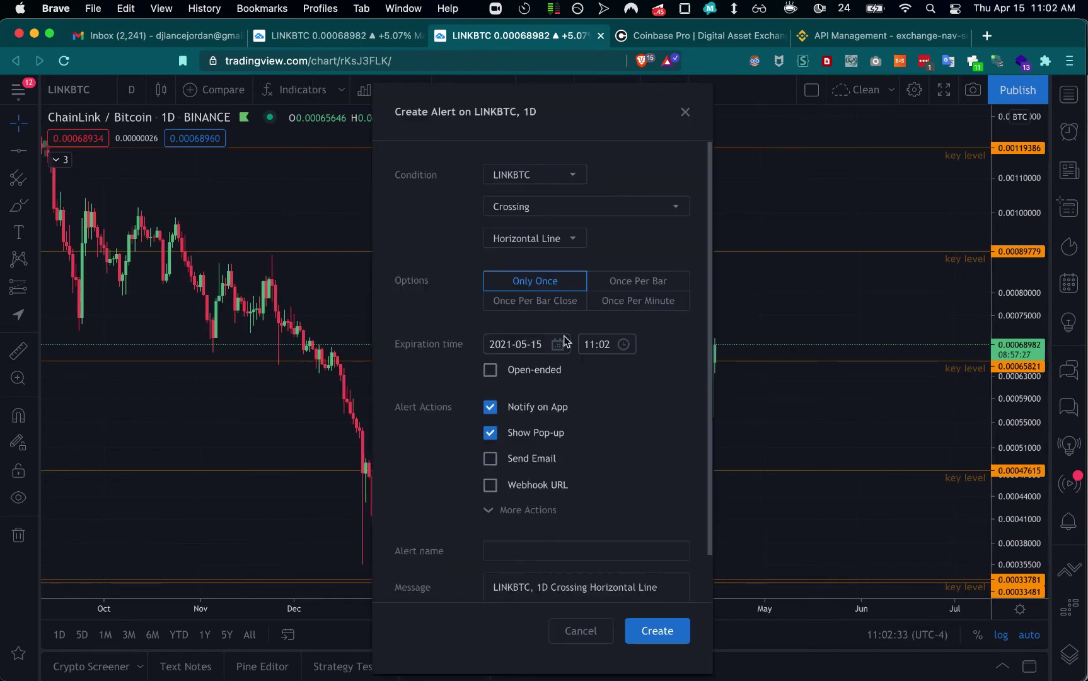
left_click(540, 302)
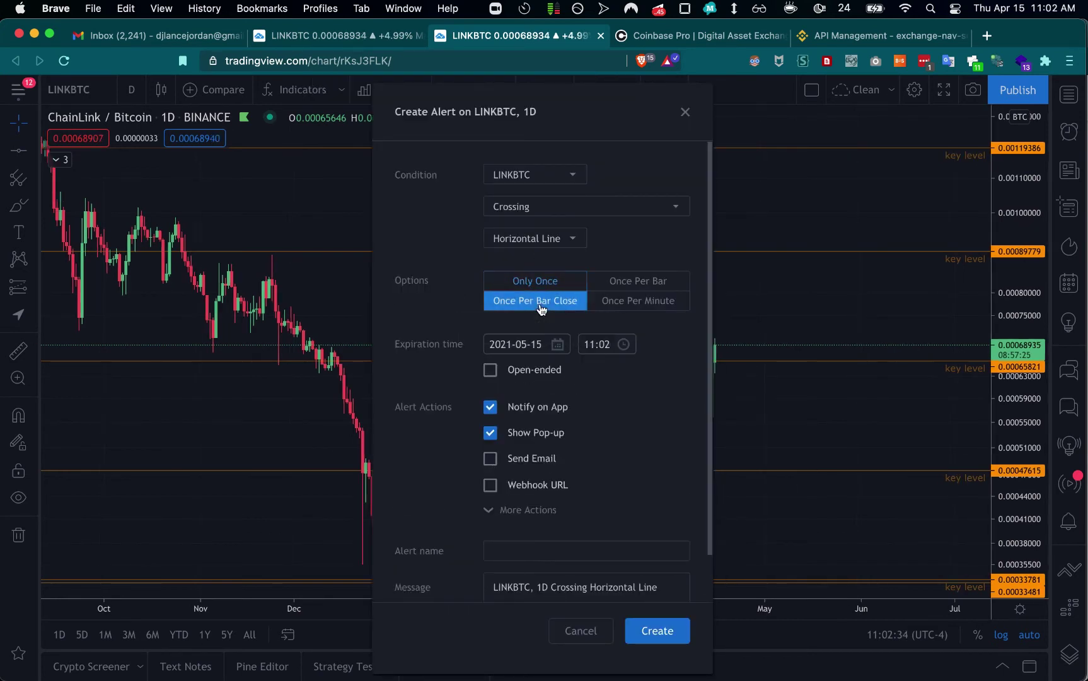
left_click(556, 207)
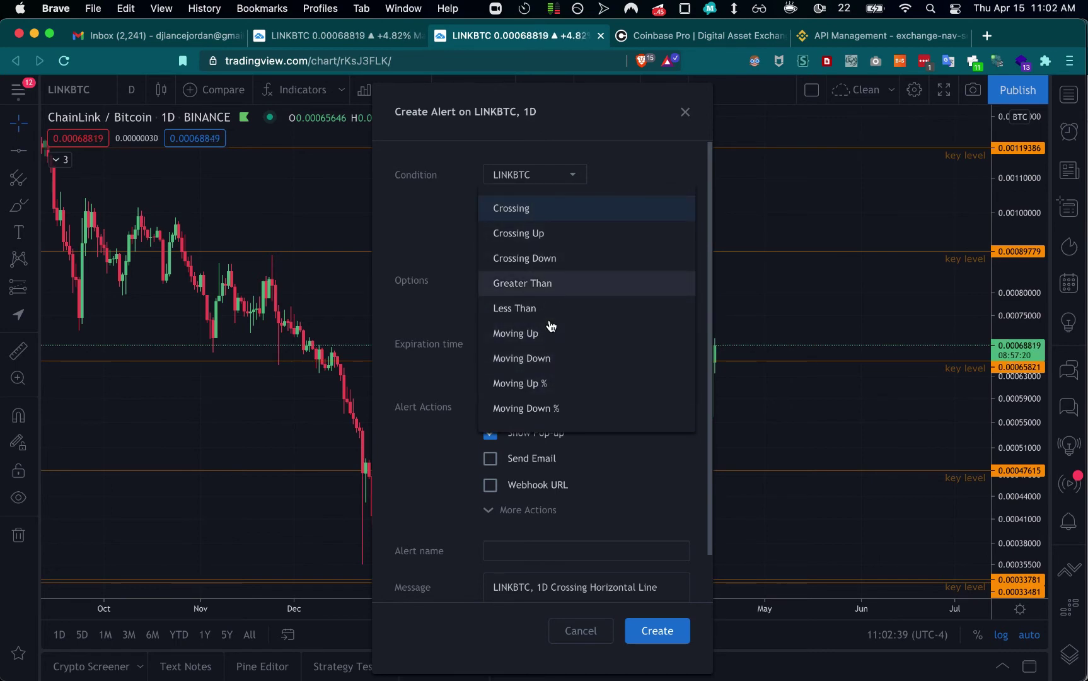
left_click(541, 238)
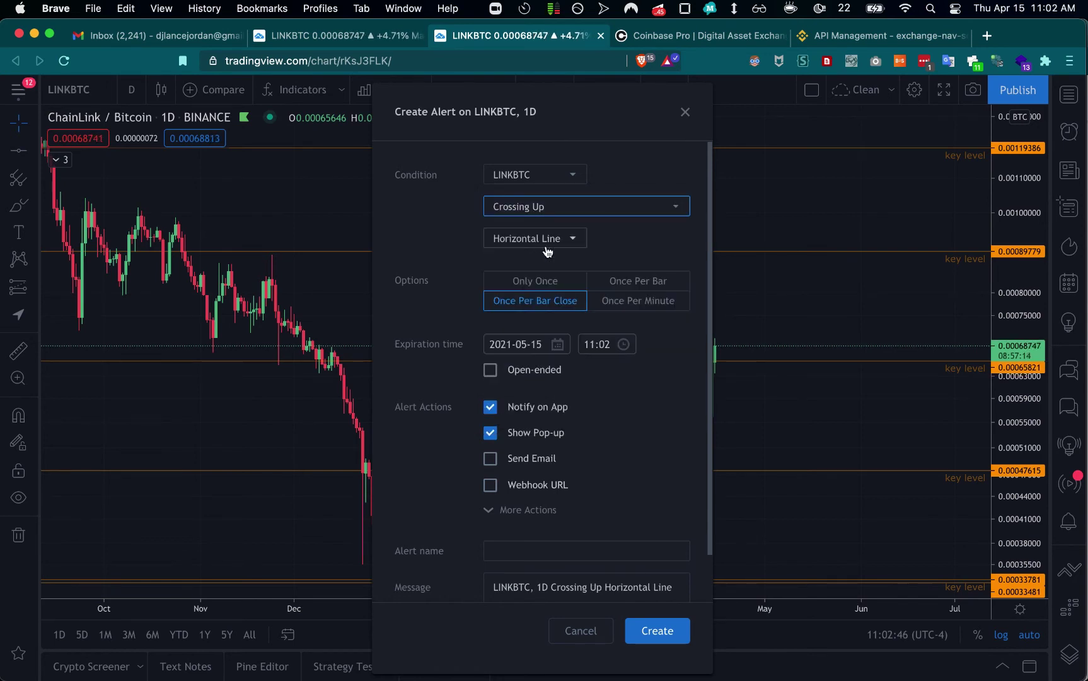
Turn on the email notification action and create the alert.
left_click(491, 459)
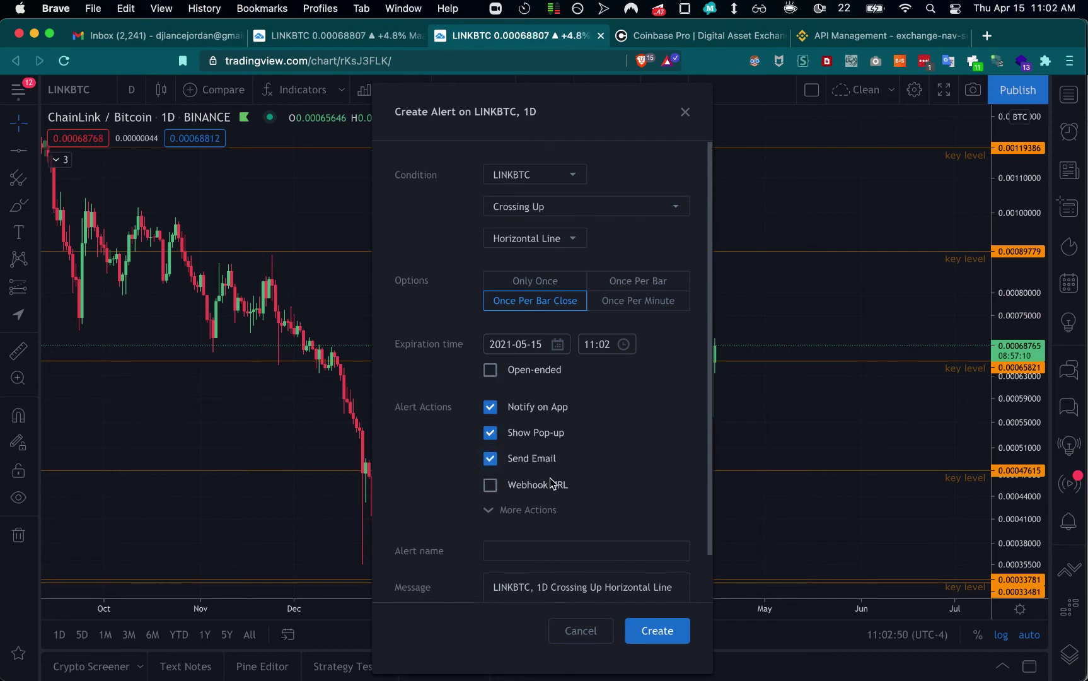
scroll(457, 383, "down", 1)
scroll(521, 477, "down", 2)
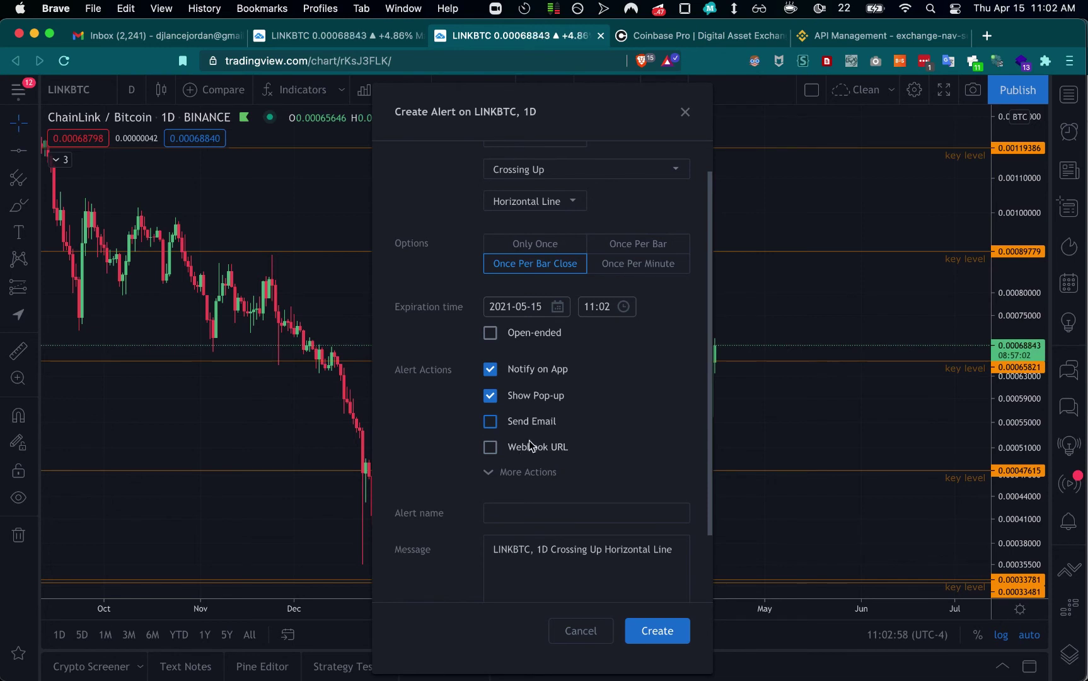
scroll(636, 485, "down", 2)
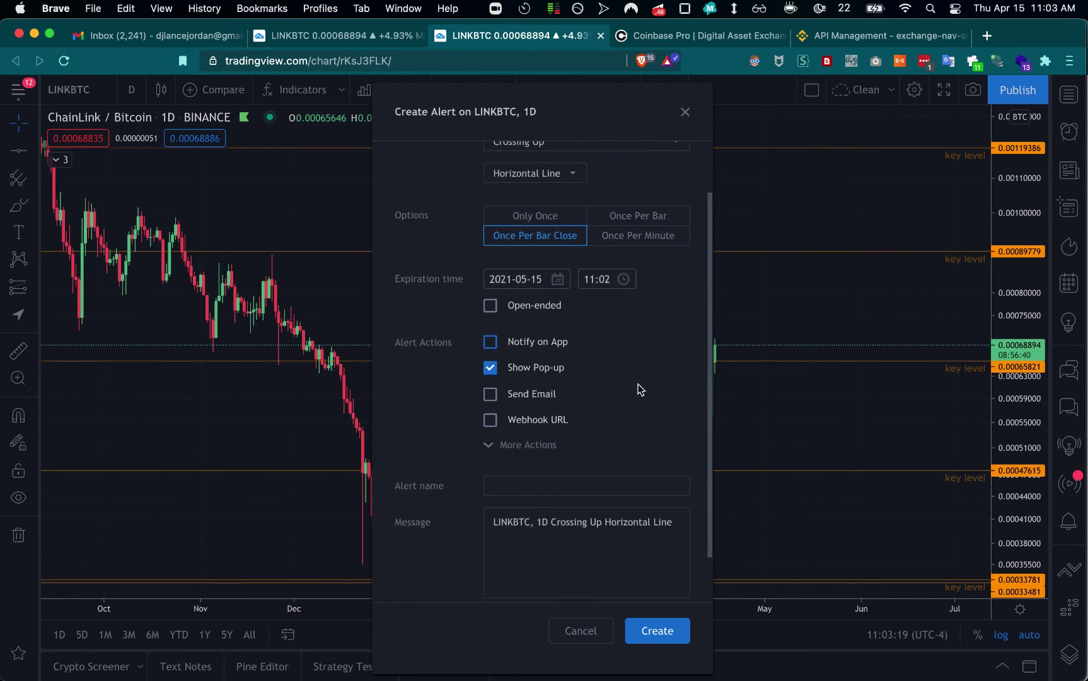
scroll(639, 389, "up", 2)
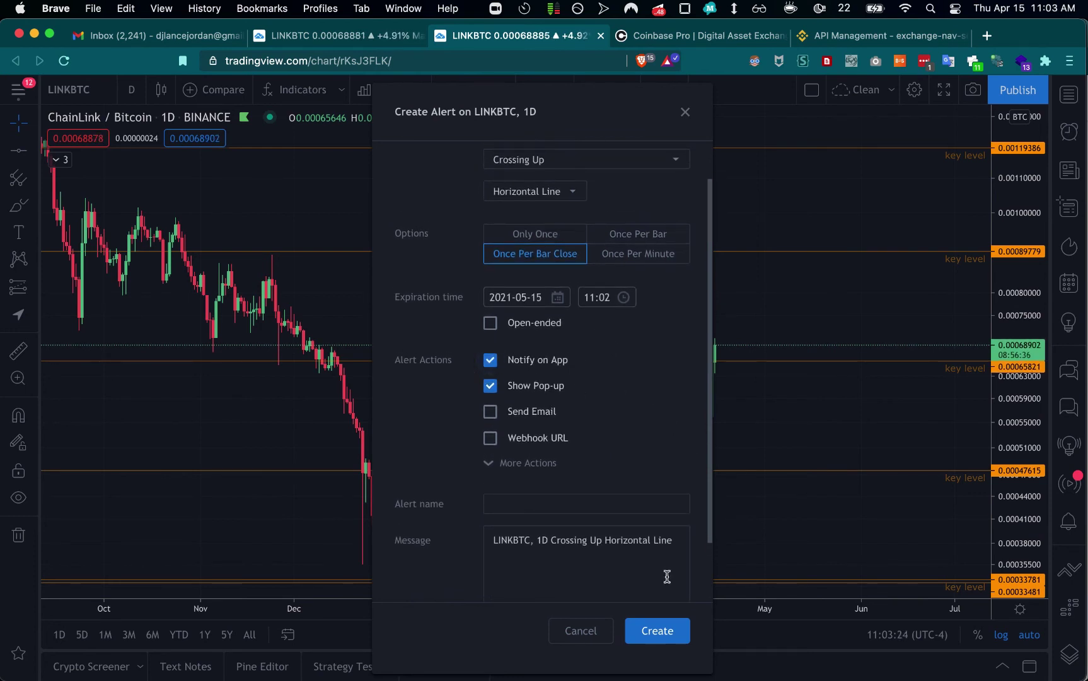
left_click(661, 632)
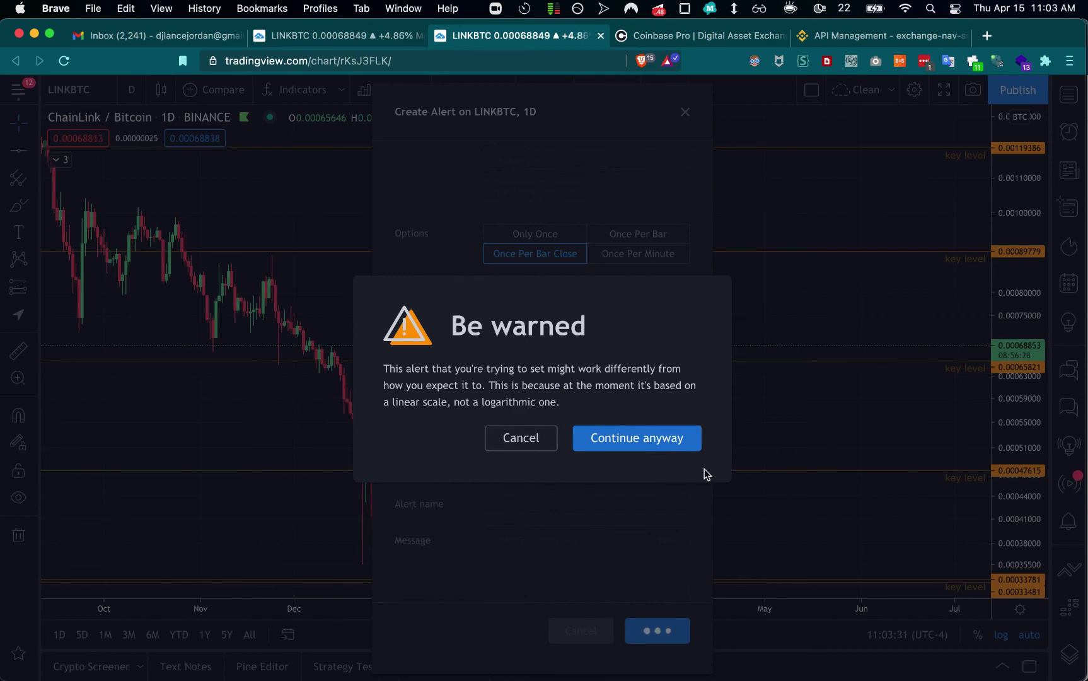
Cancel the linear-scale warning and the Create Alert dialog, then zoom the chart out.
left_click(523, 438)
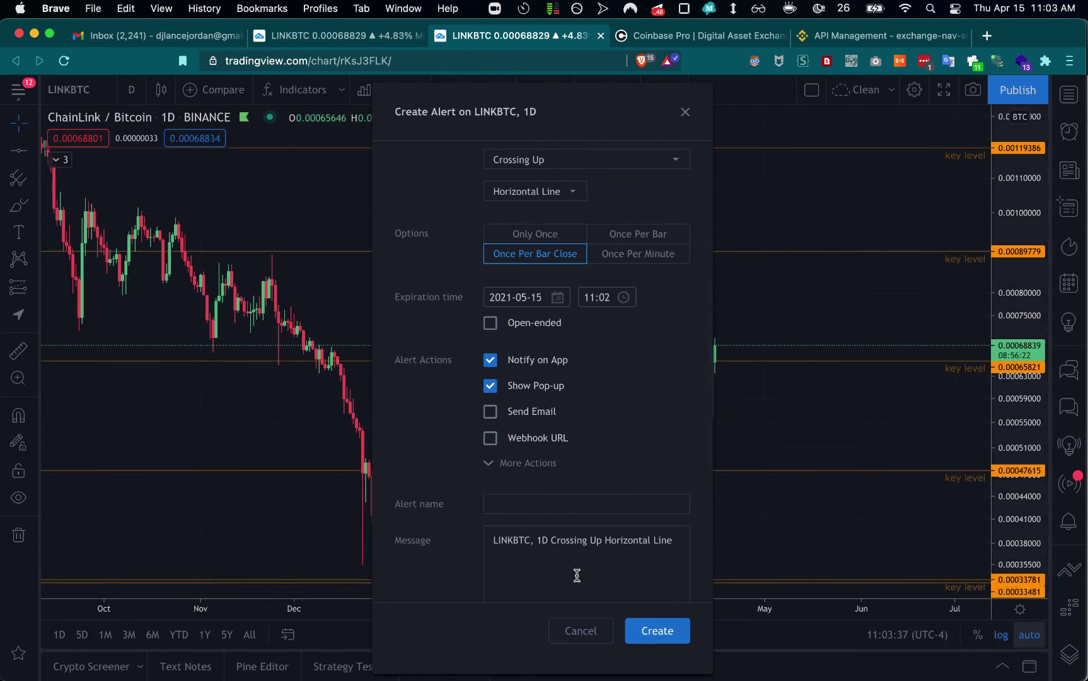
left_click(582, 631)
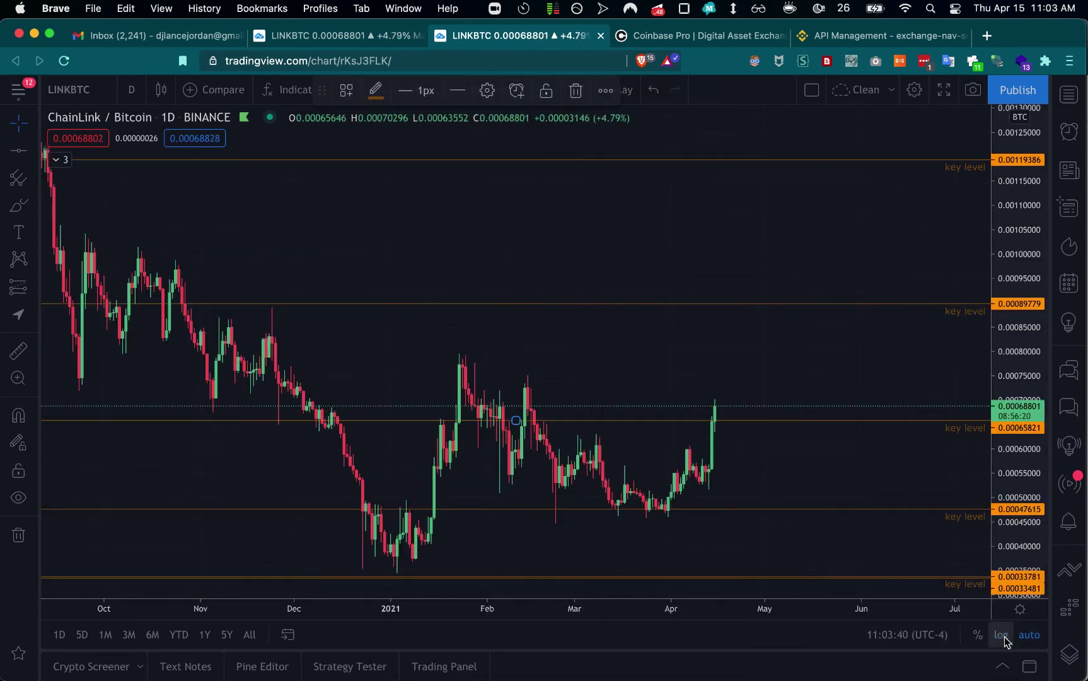
scroll(808, 477, "down", 5)
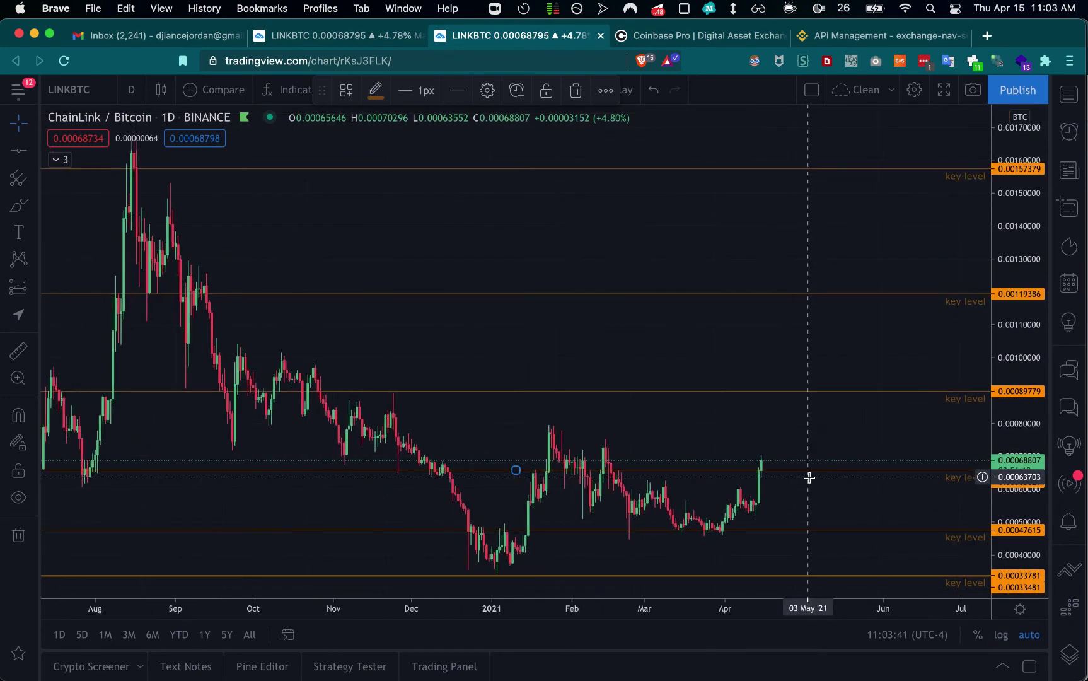
scroll(809, 477, "right", 3)
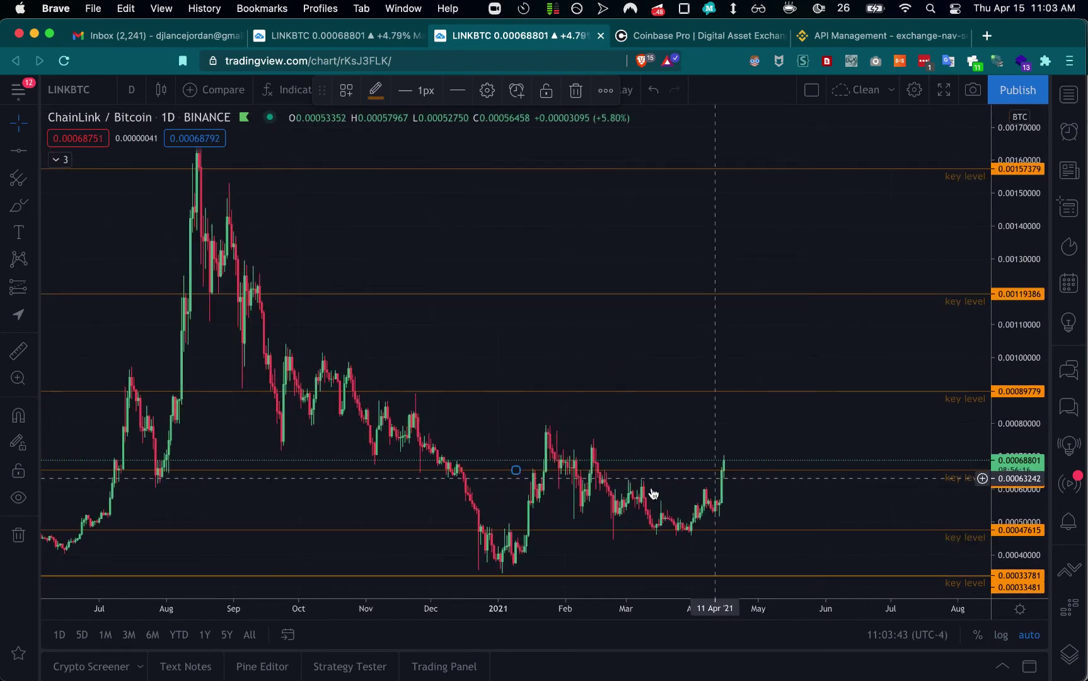
scroll(697, 491, "down", 2)
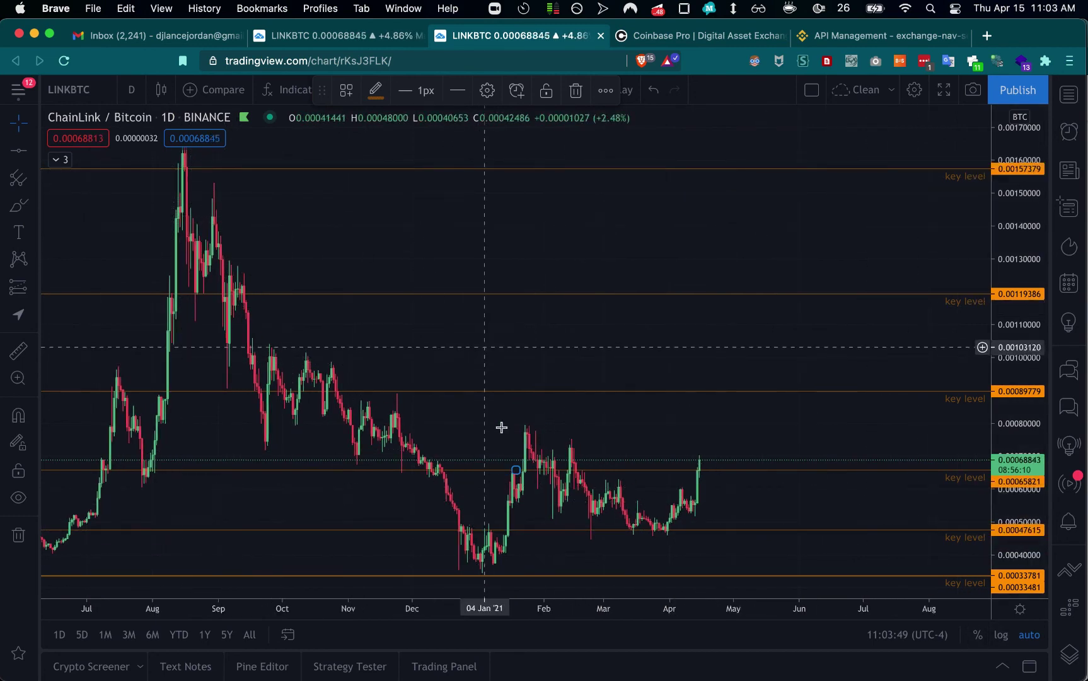
scroll(500, 428, "left", 3)
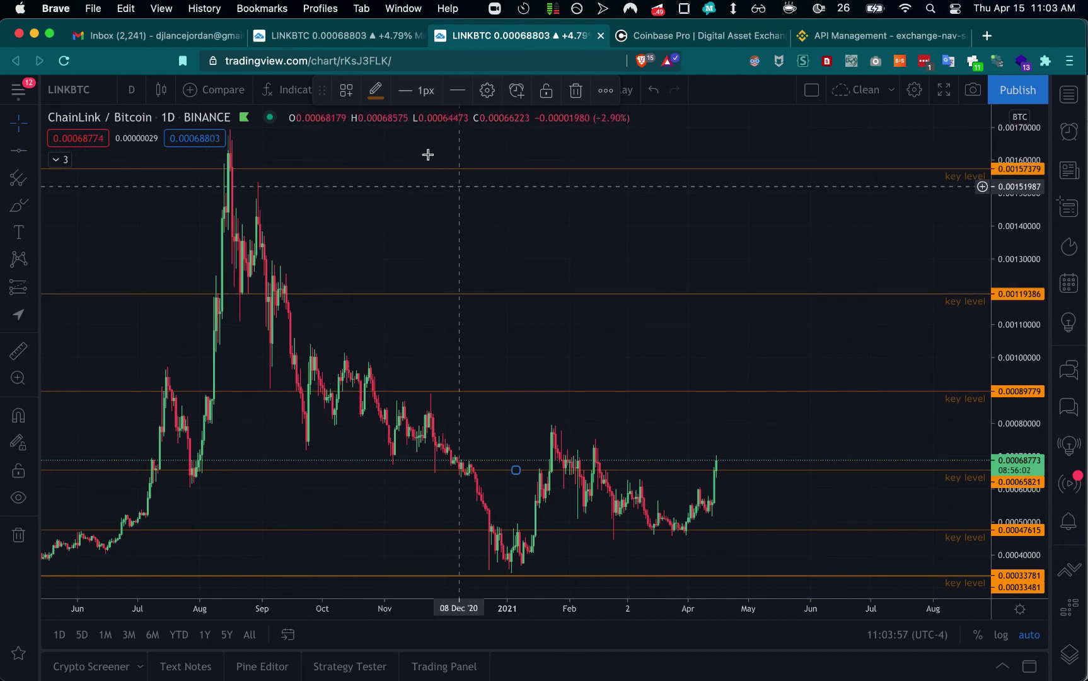
Nudge the top key-level line up to 0.00157750 and compress the price axis.
left_click_drag(516, 169, 516, 168)
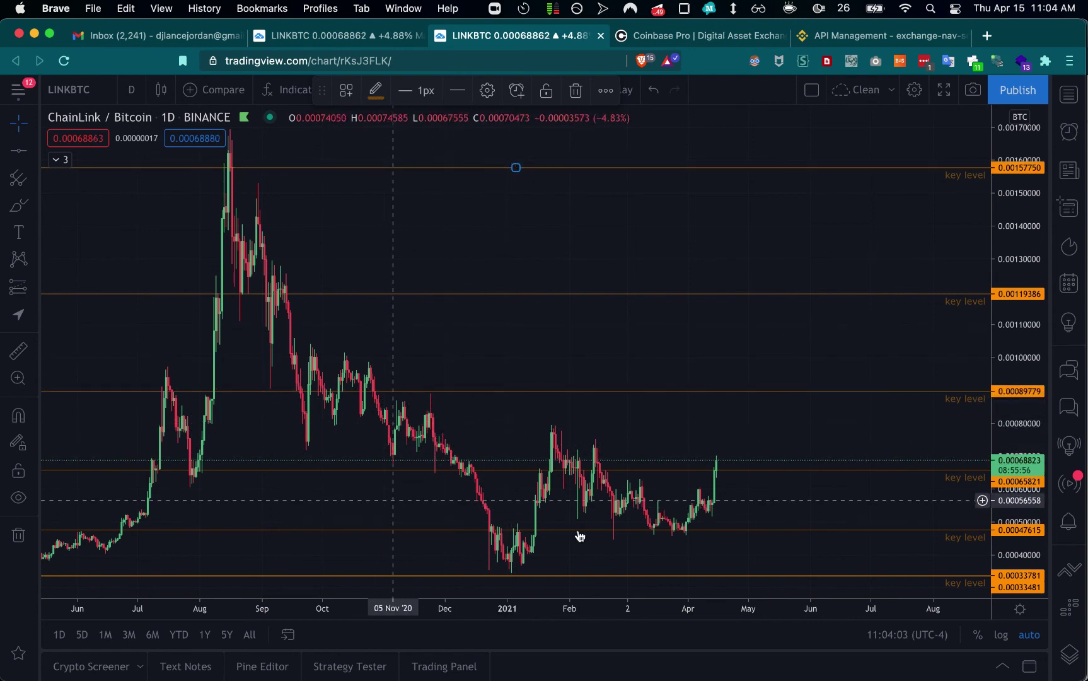
scroll(603, 312, "down", 1)
scroll(603, 313, "down", 1)
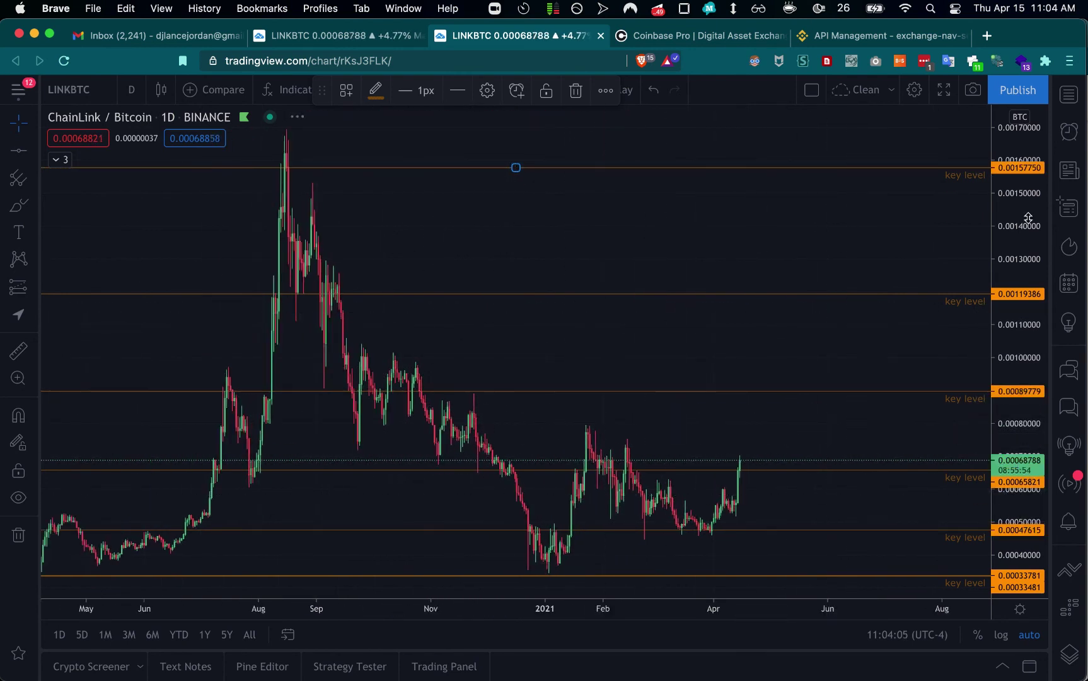
left_click_drag(1029, 218, 1028, 271)
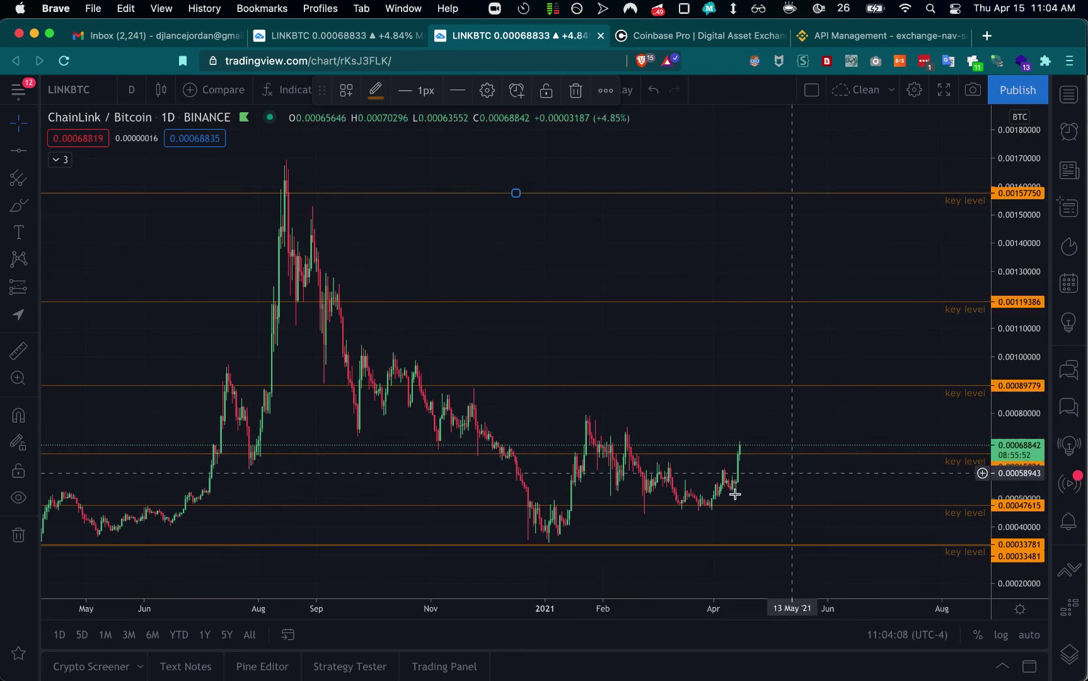